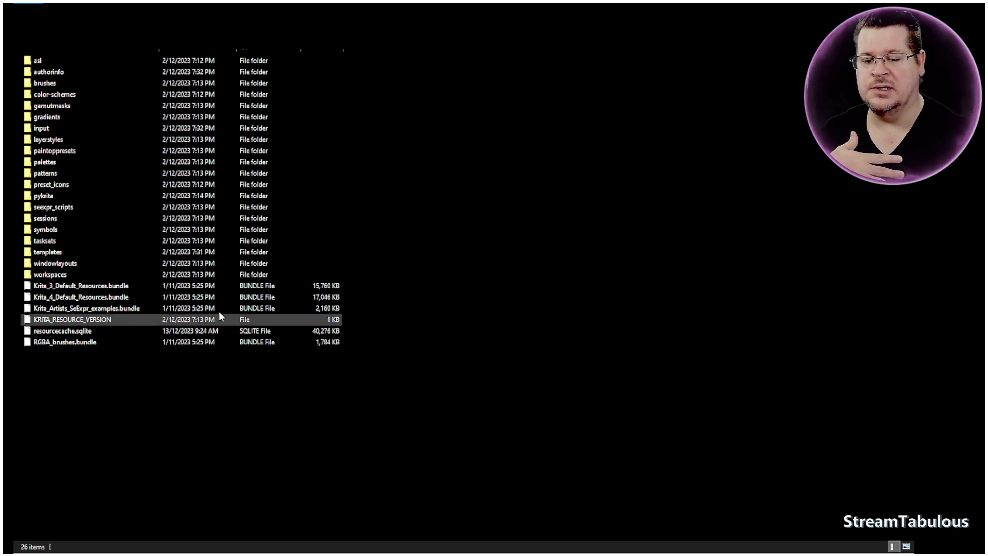
Step: Add 1-Static Diffusion.png to the patterns folder inside the Krita resource folder
double_click(45, 196)
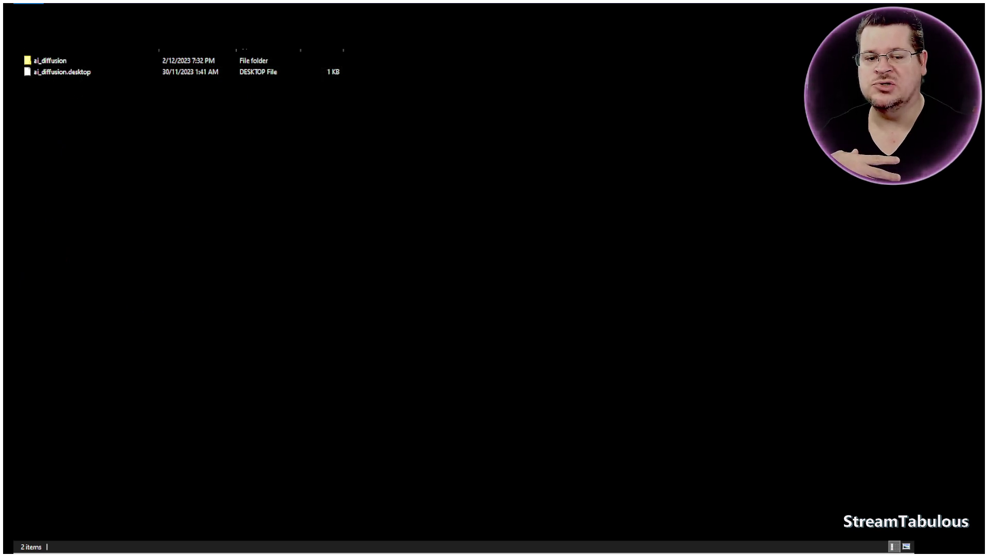
key(alt+Up)
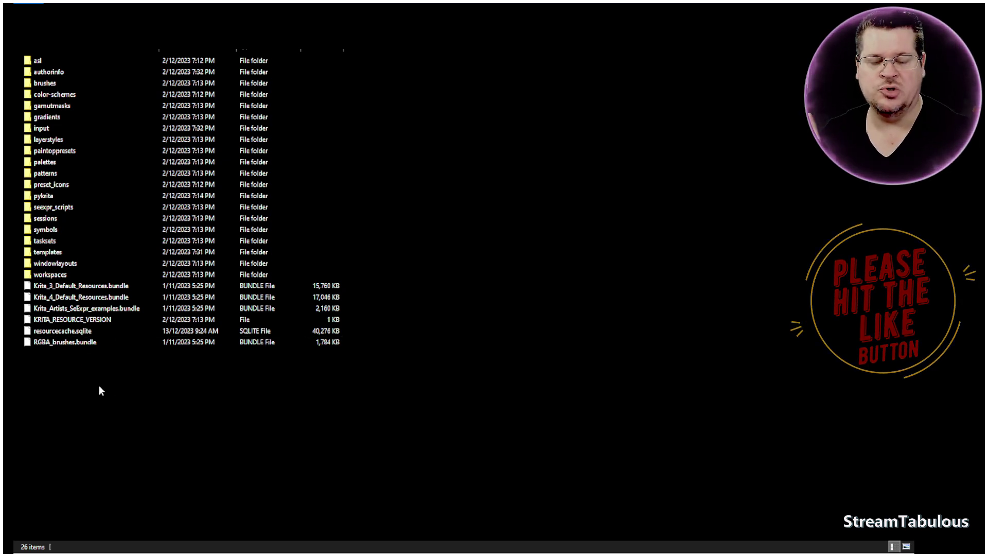
double_click(53, 174)
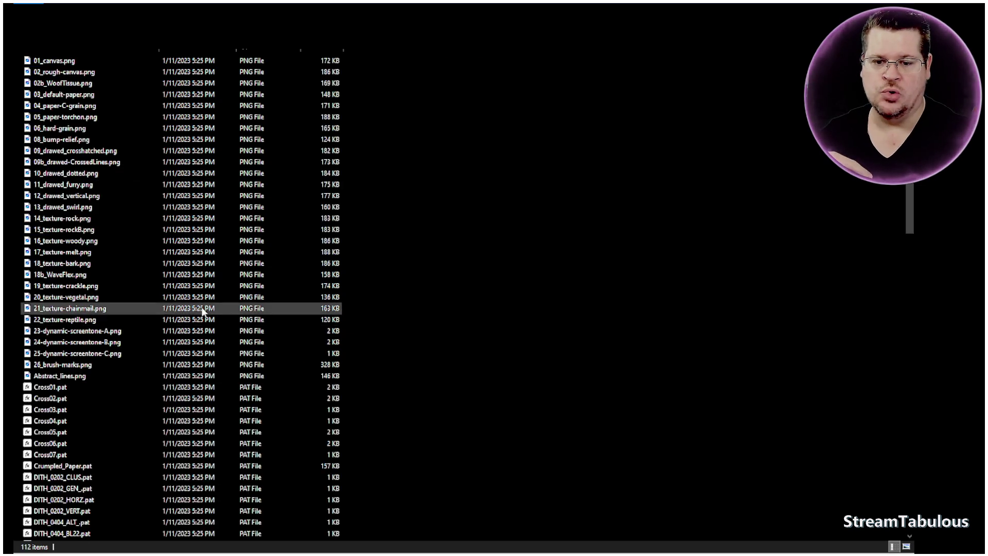
key(alt+Left)
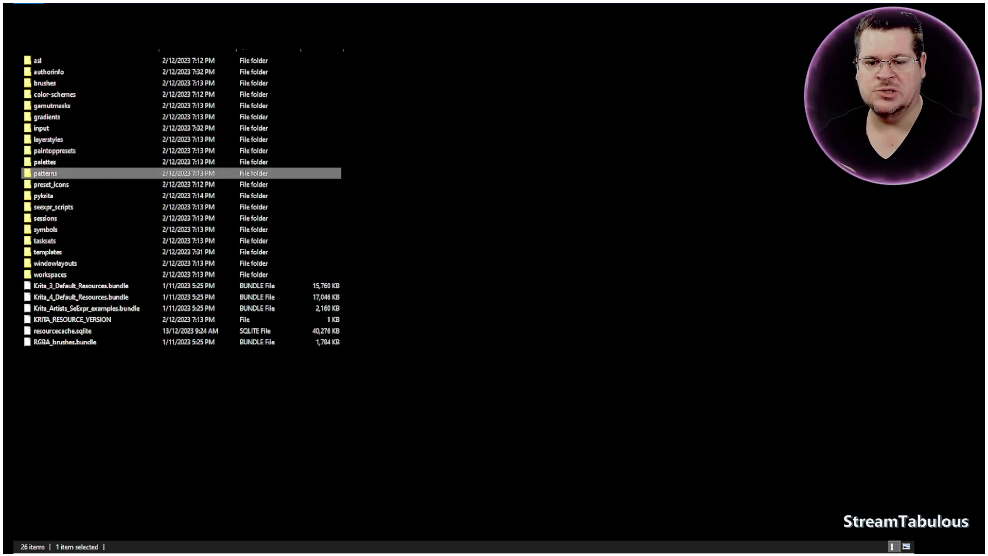
double_click(49, 175)
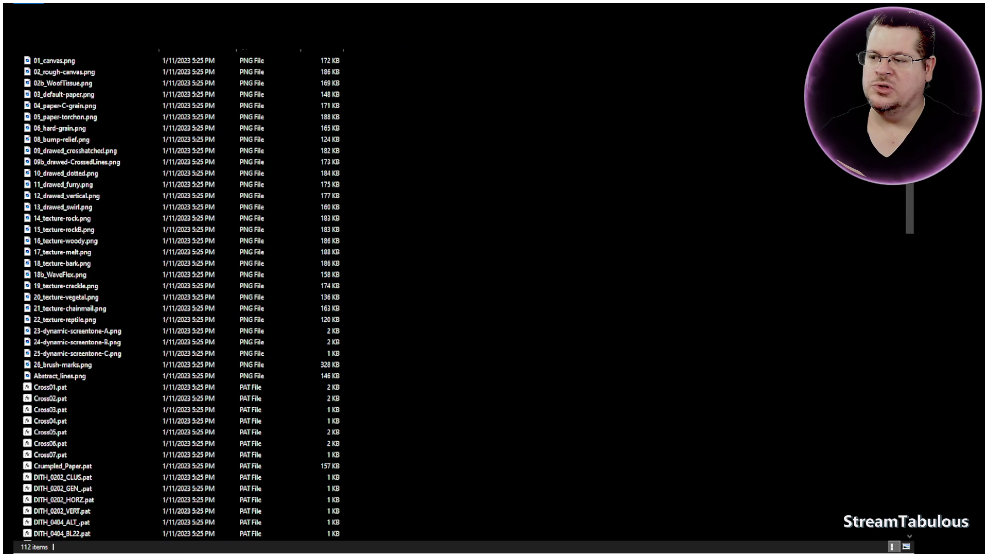
drag(373, 251, 452, 200)
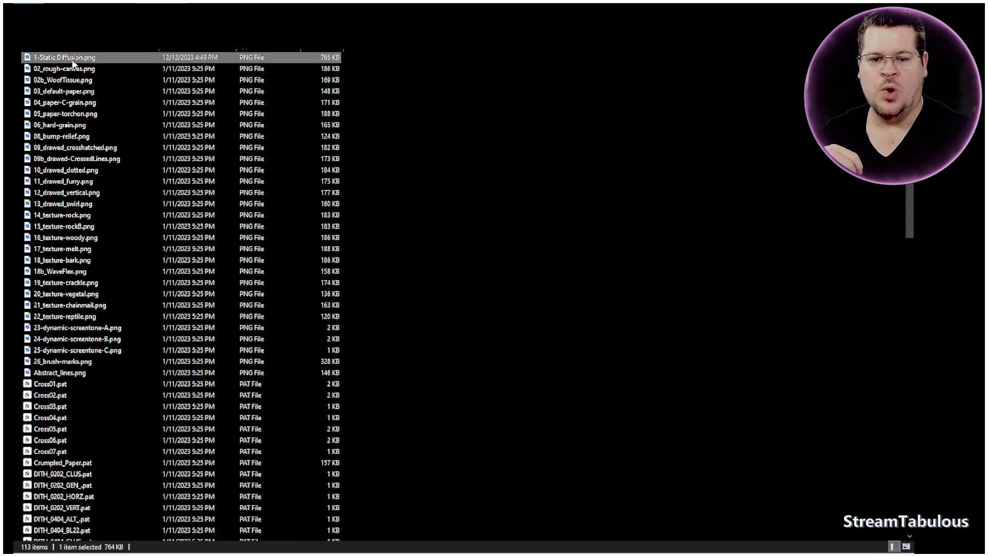
Step: Preview the 1-Static Diffusion.png image and locate the file again in the reopened patterns folder
key(space)
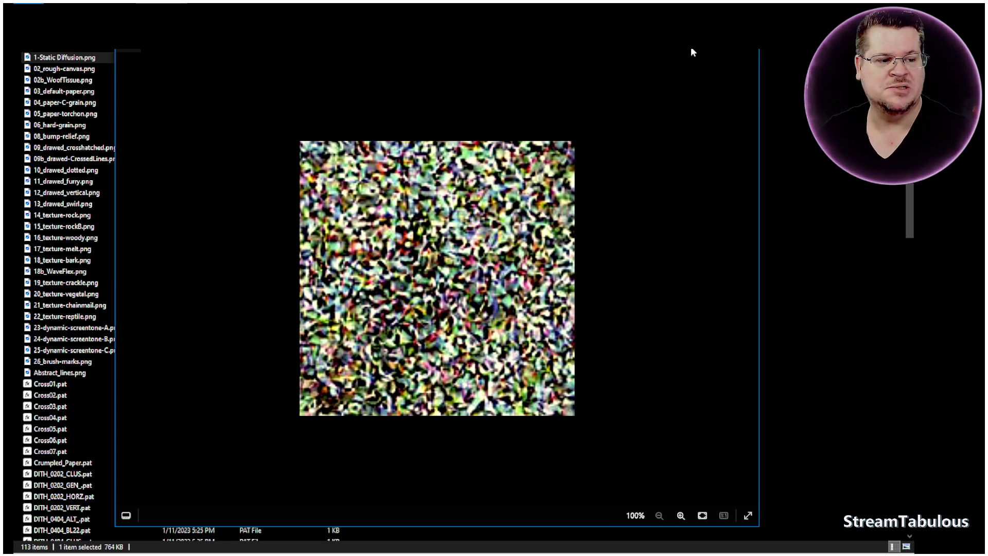
key(Escape)
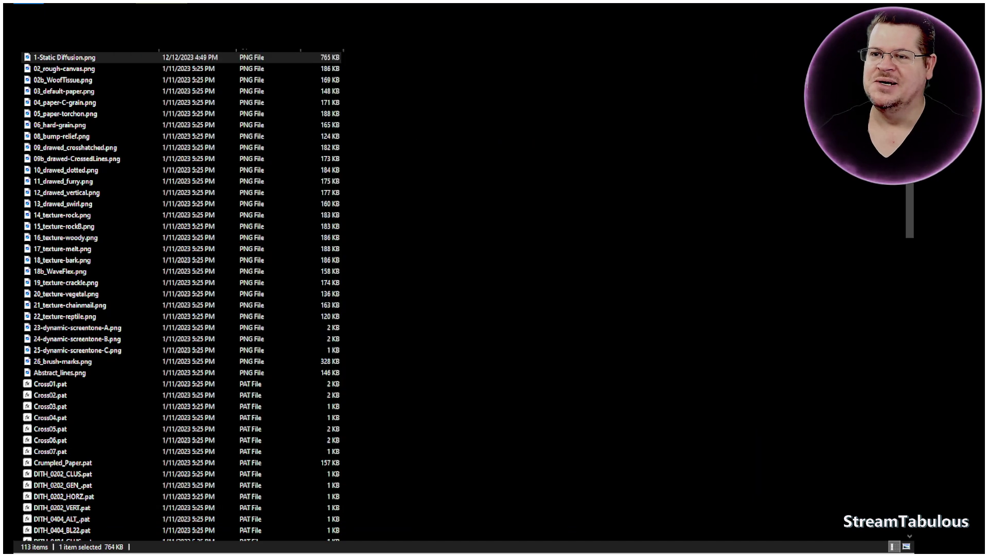
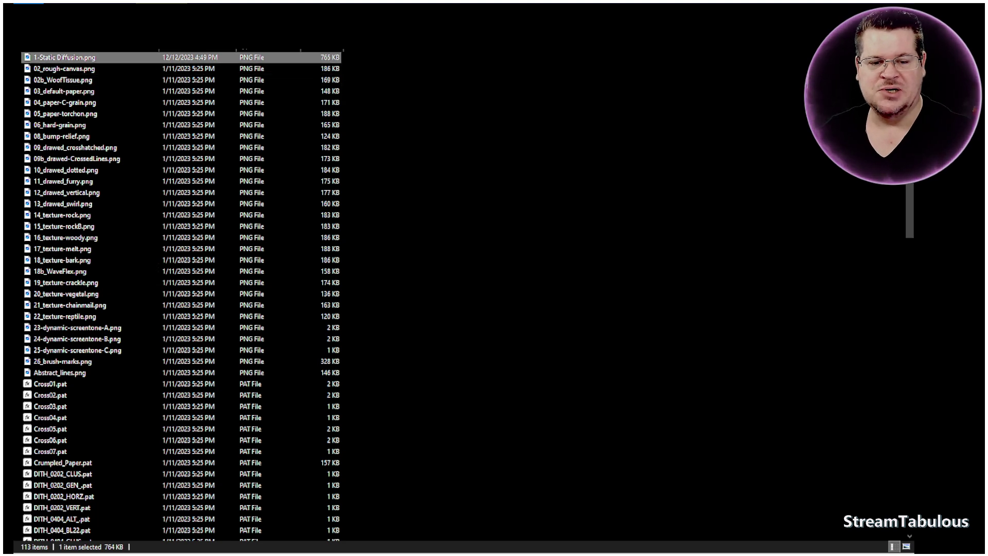
key(alt+Up)
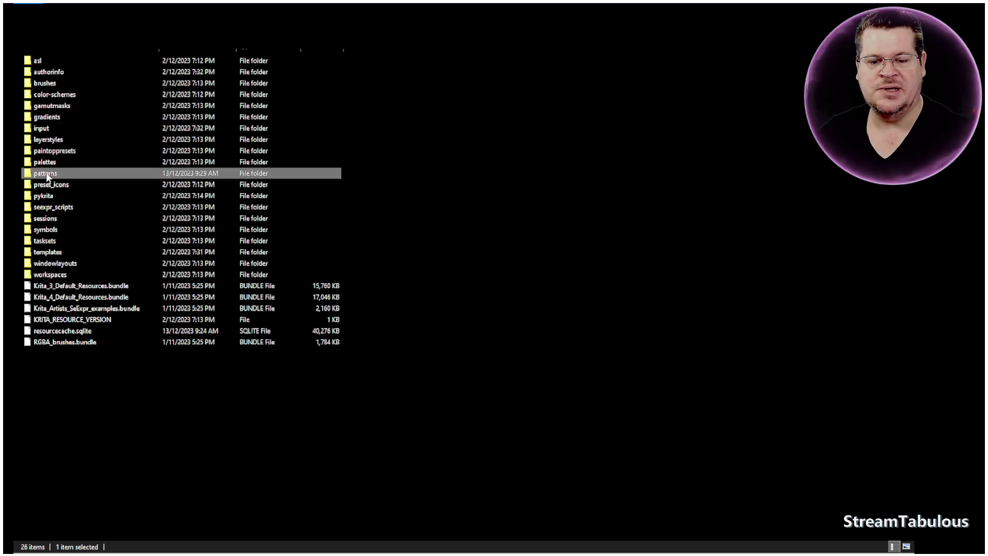
mouse_move(46, 177)
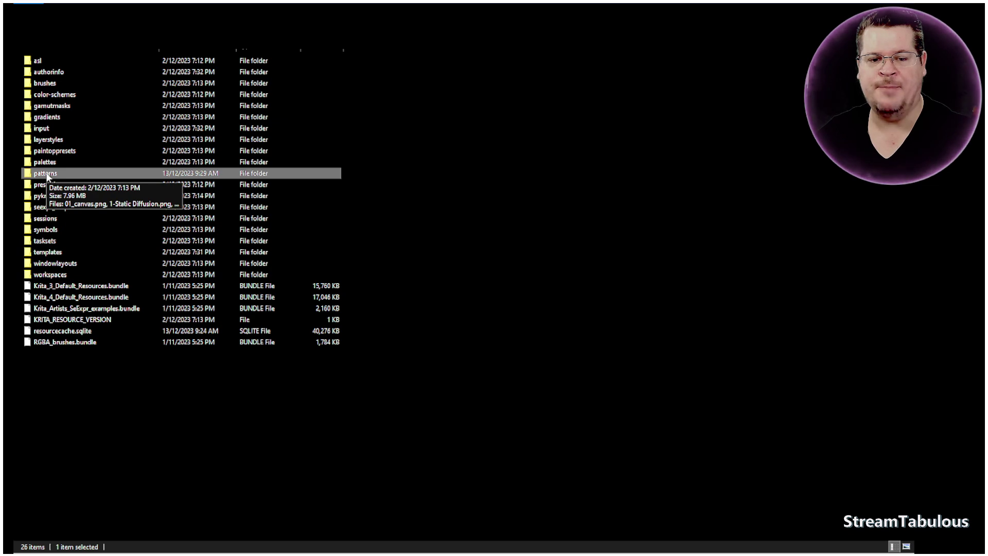
double_click(47, 176)
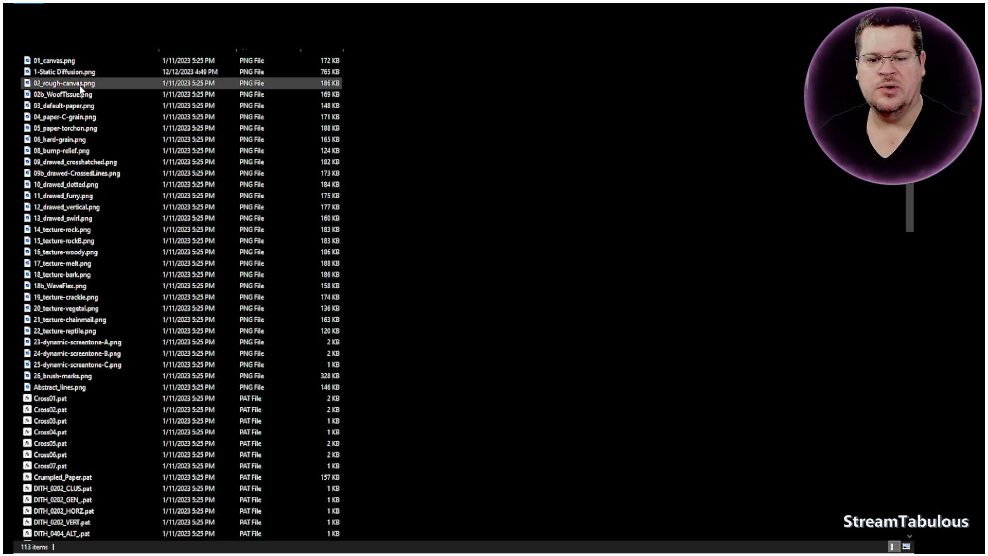
click(63, 72)
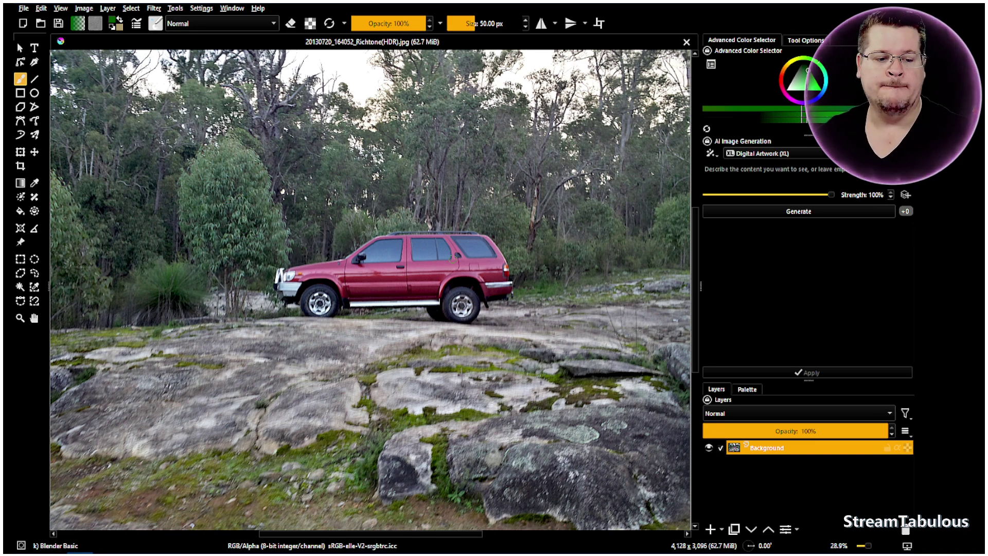
Step: Scale the car photo to a height of 800 px with its proportions constrained
key(plus)
key(plus)
key(plus)
key(minus)
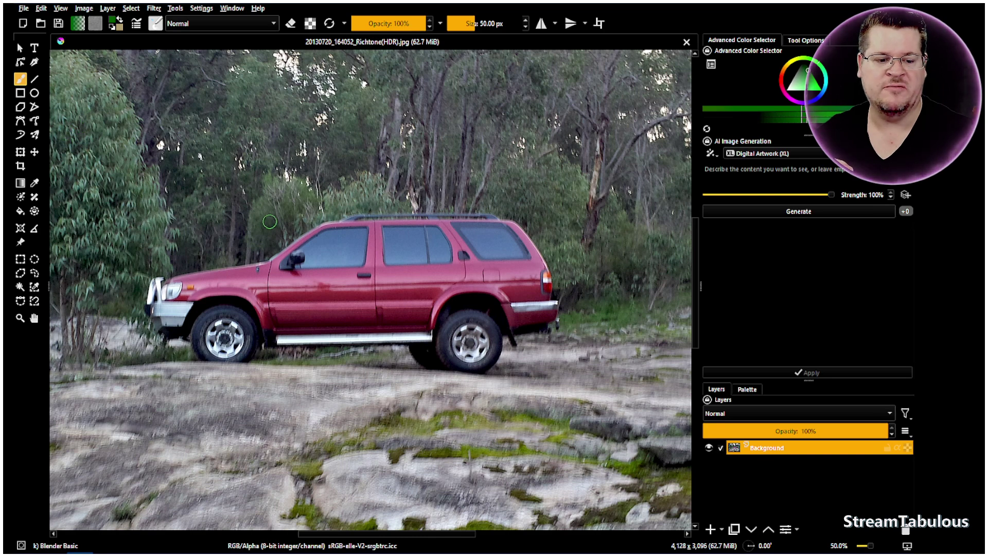
scroll(269, 225, down, 1)
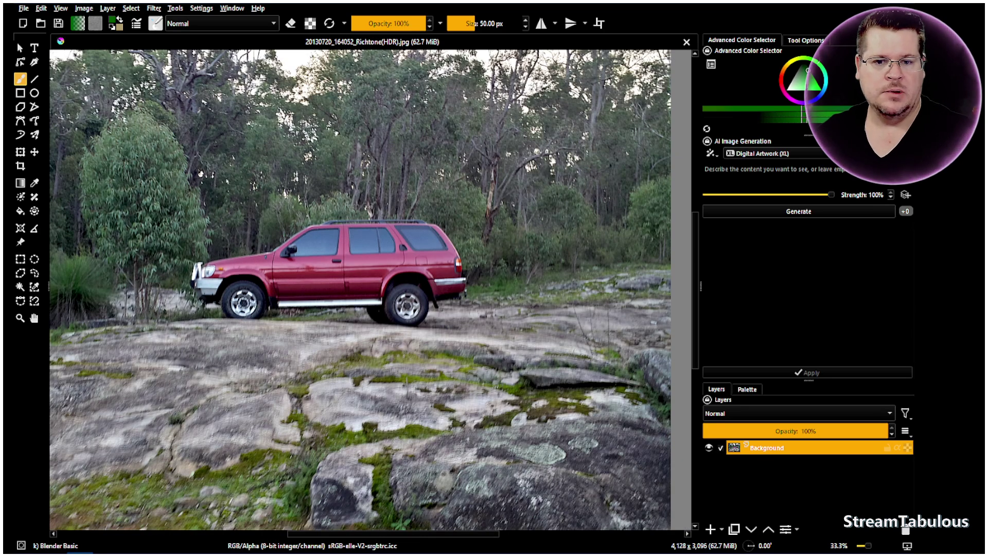
click(82, 9)
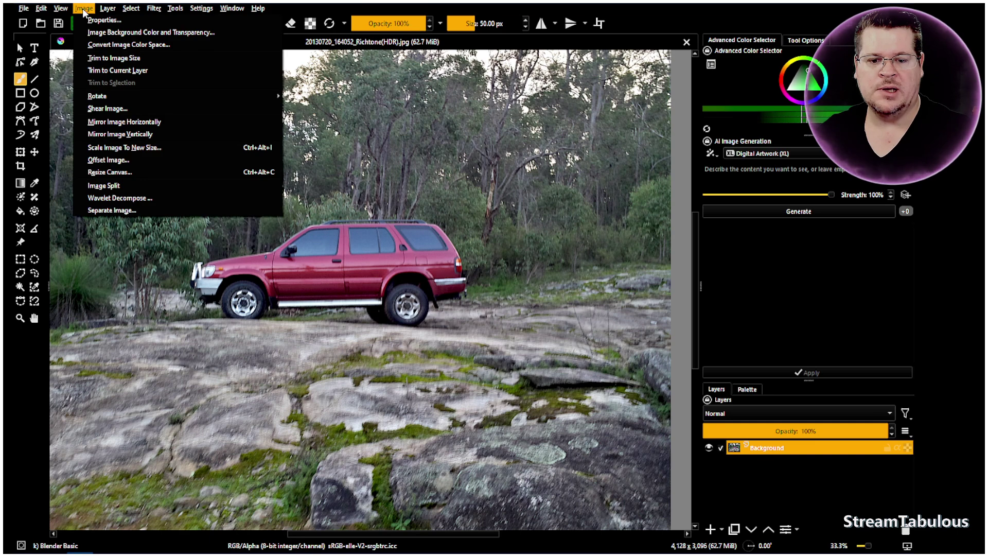
click(124, 150)
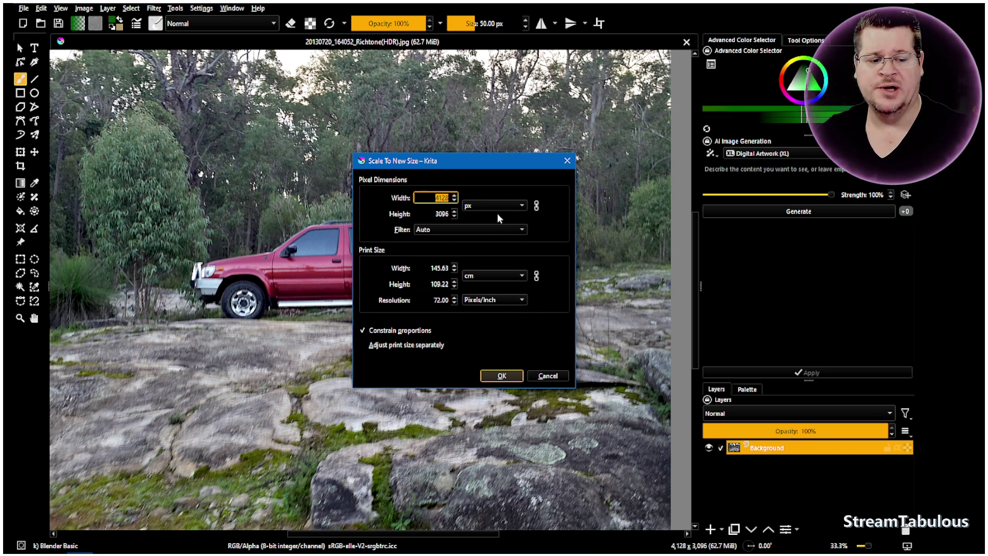
click(437, 213)
double_click(437, 213)
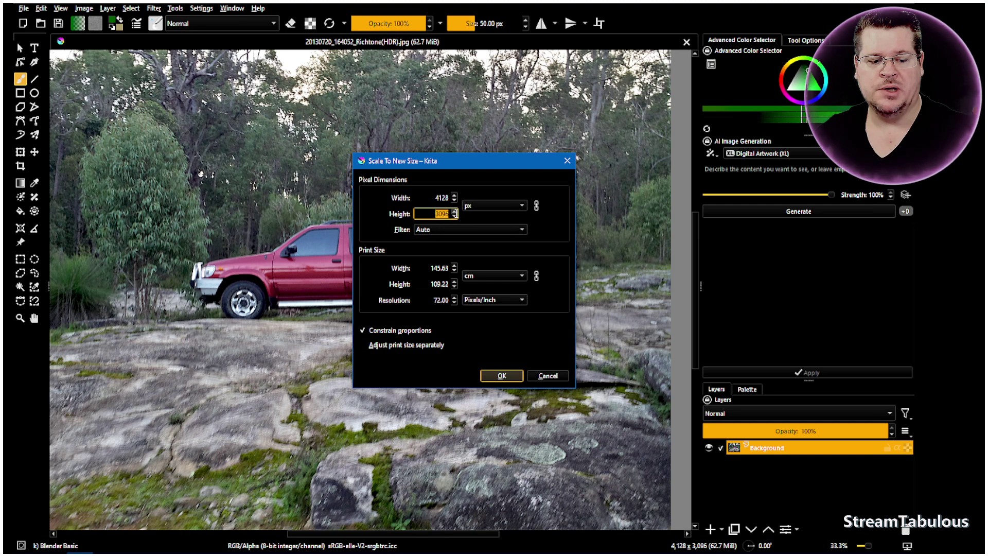
text(1)
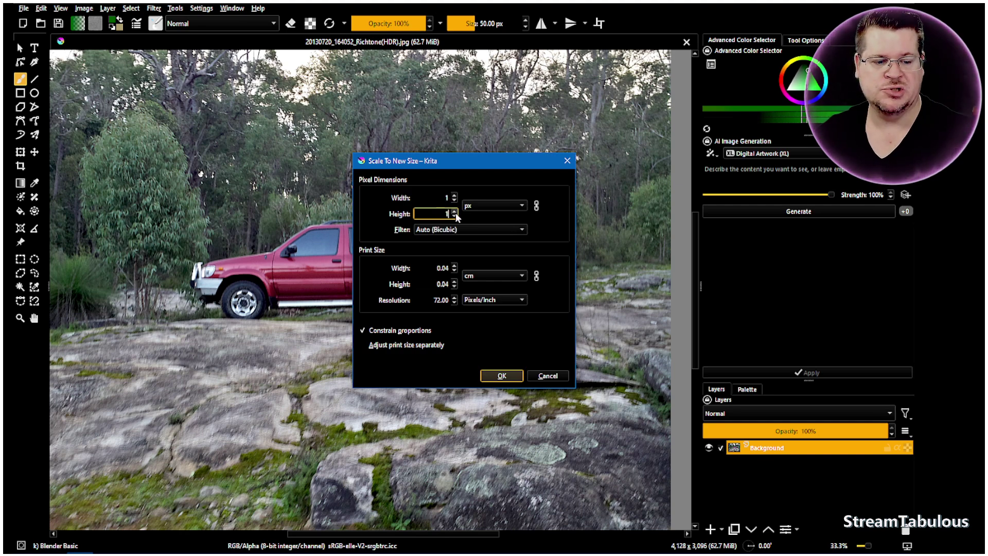
text(000)
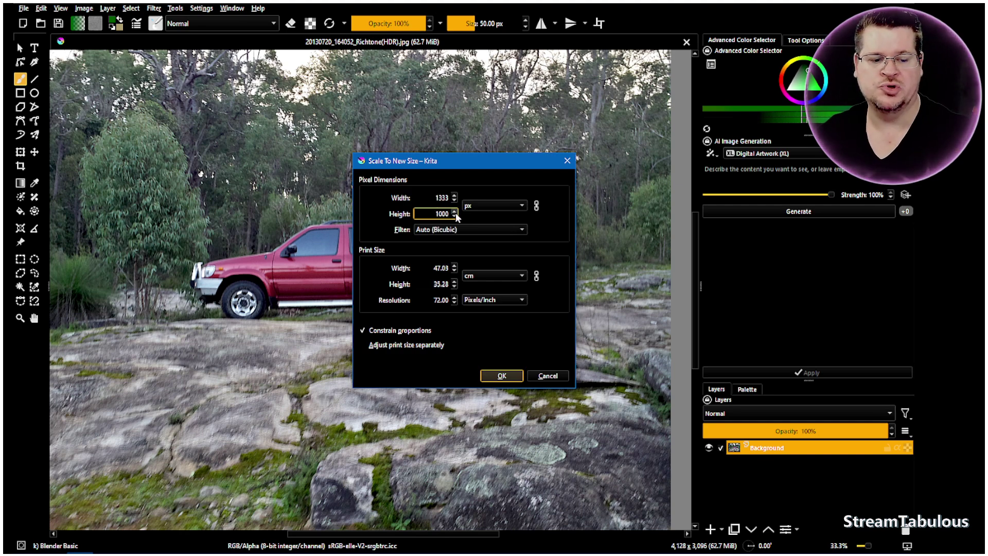
double_click(438, 214)
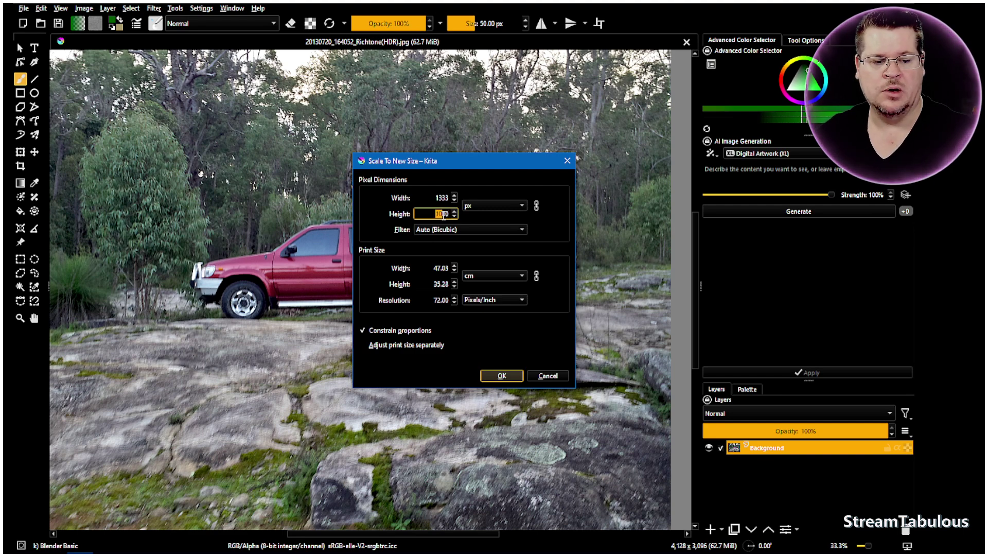
text(800)
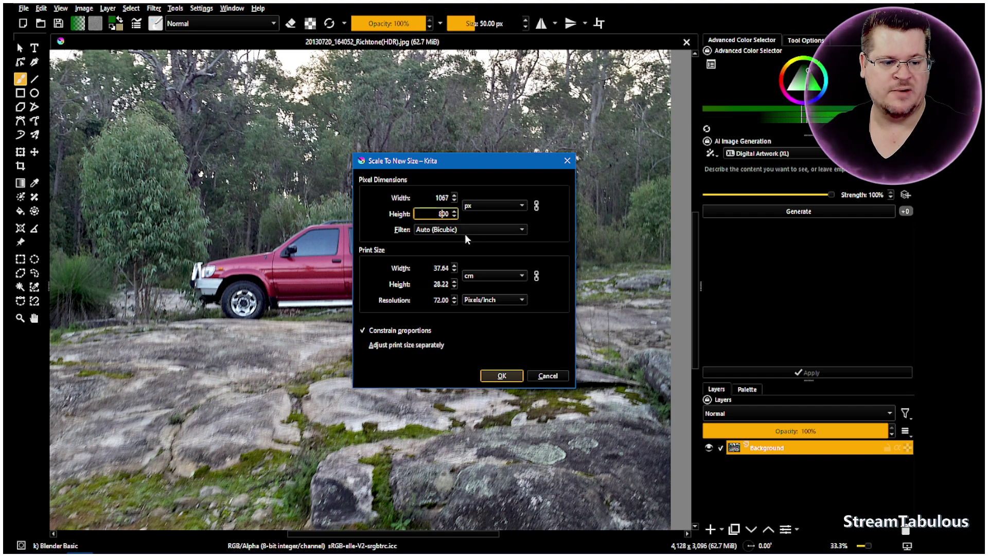
click(502, 376)
Step: Draw a rectangular selection about 433 by 201 px around the red car
scroll(321, 290, up, 6)
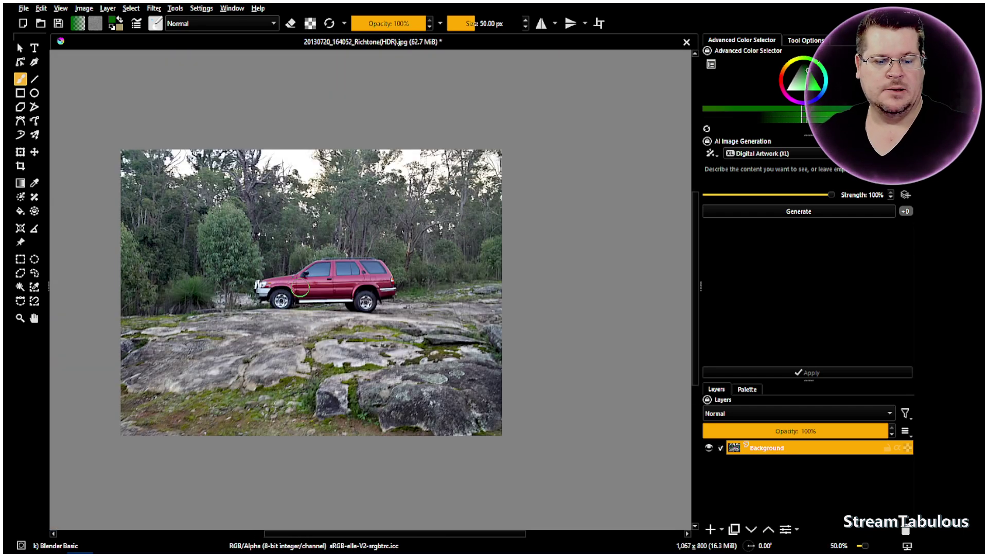
scroll(321, 290, down, 1)
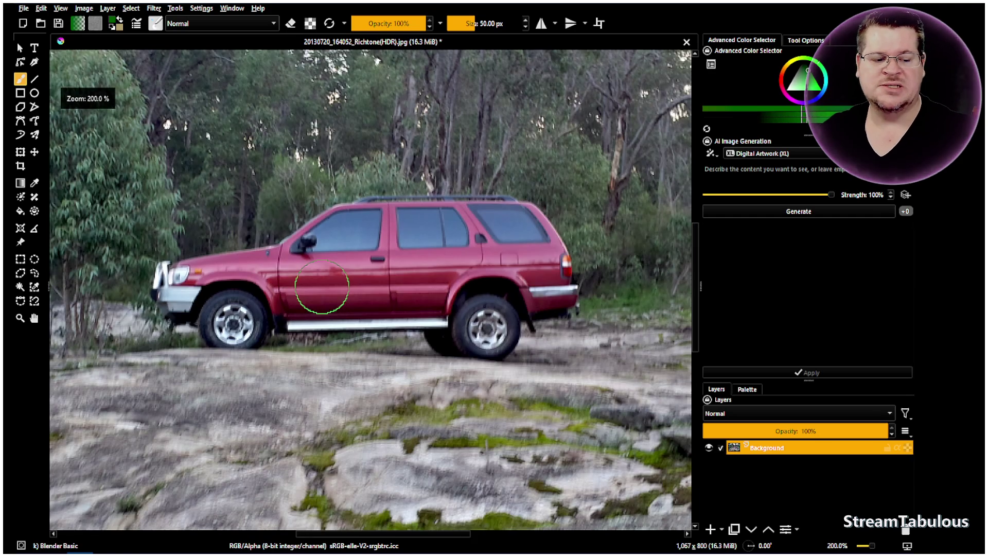
scroll(316, 292, down, 2)
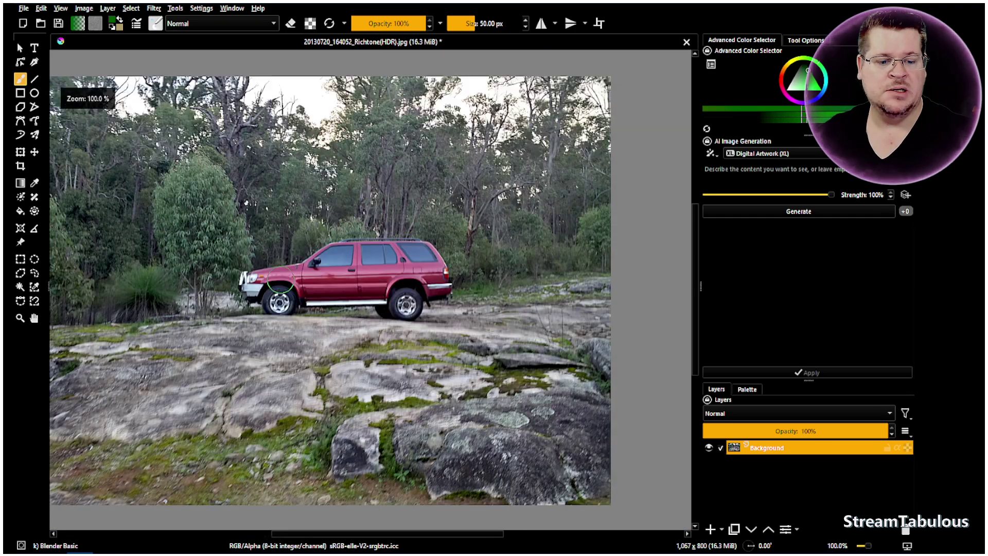
scroll(282, 278, up, 2)
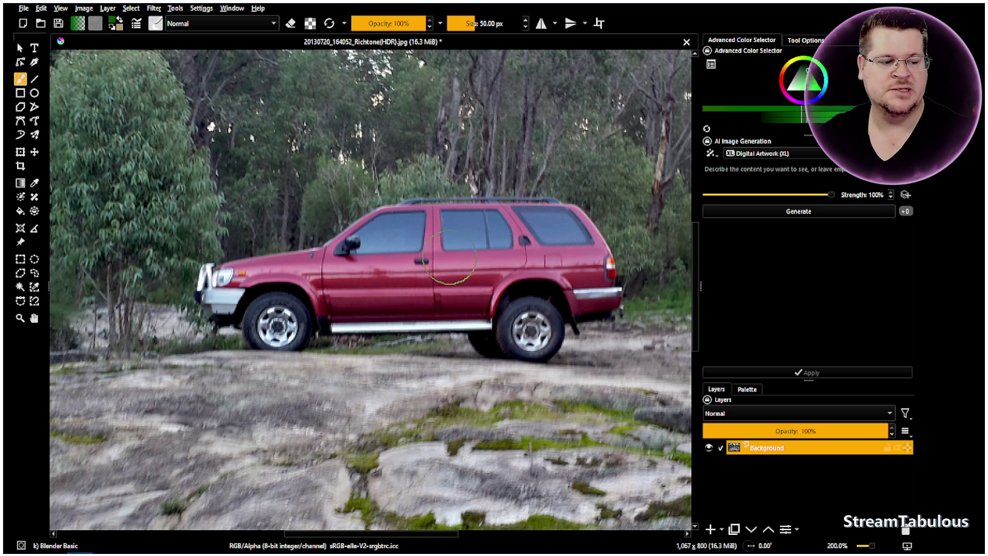
scroll(447, 262, down, 1)
scroll(565, 272, down, 1)
scroll(535, 268, up, 1)
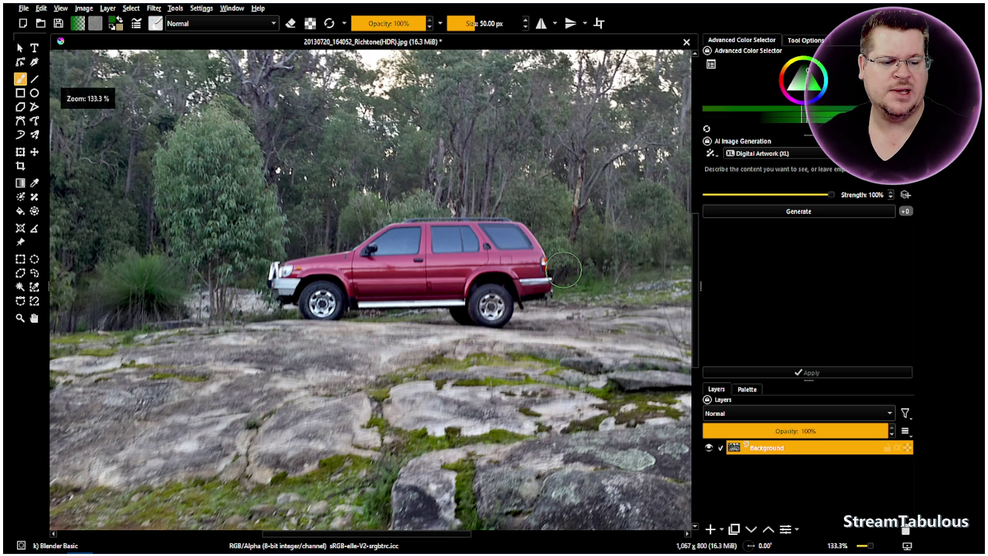
click(23, 261)
drag(259, 194, 569, 337)
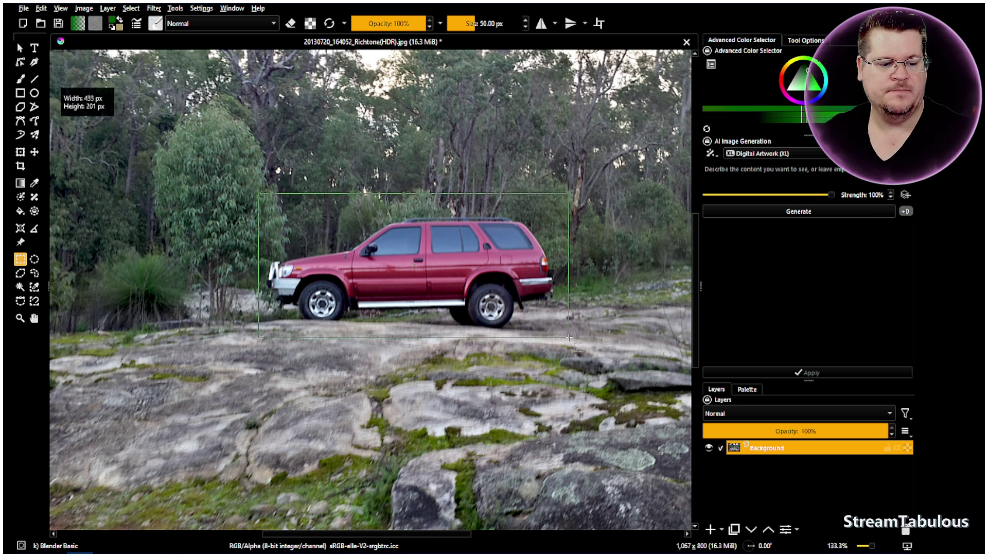
Step: Generate AI content in the selection using the Absolute Reality v1.81 style and the prompt "bush and trees"
click(782, 154)
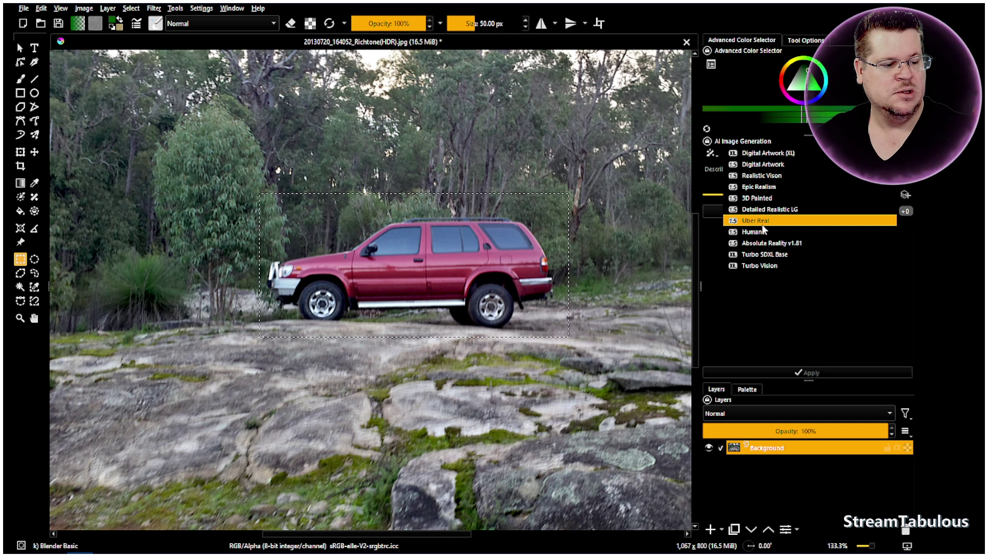
click(774, 247)
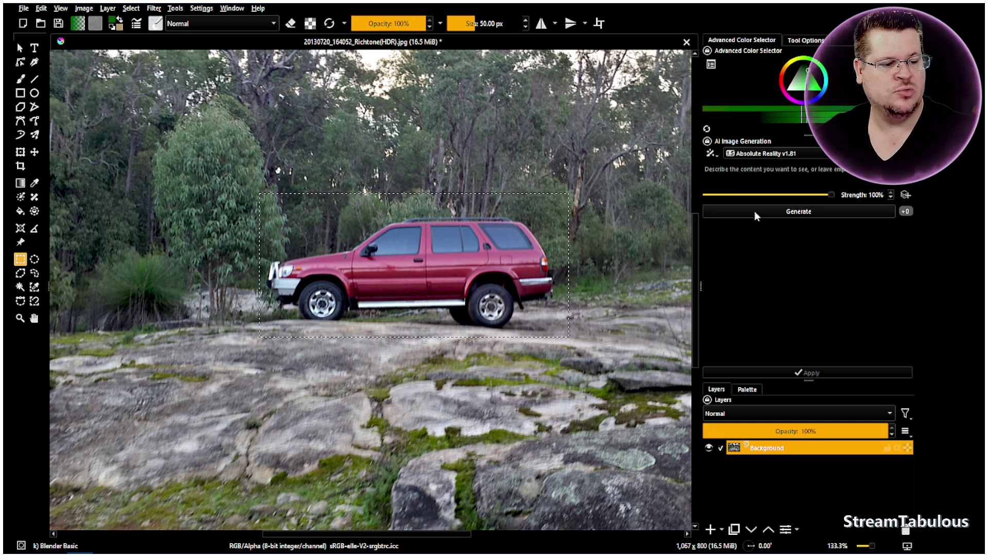
click(744, 171)
text(bush an)
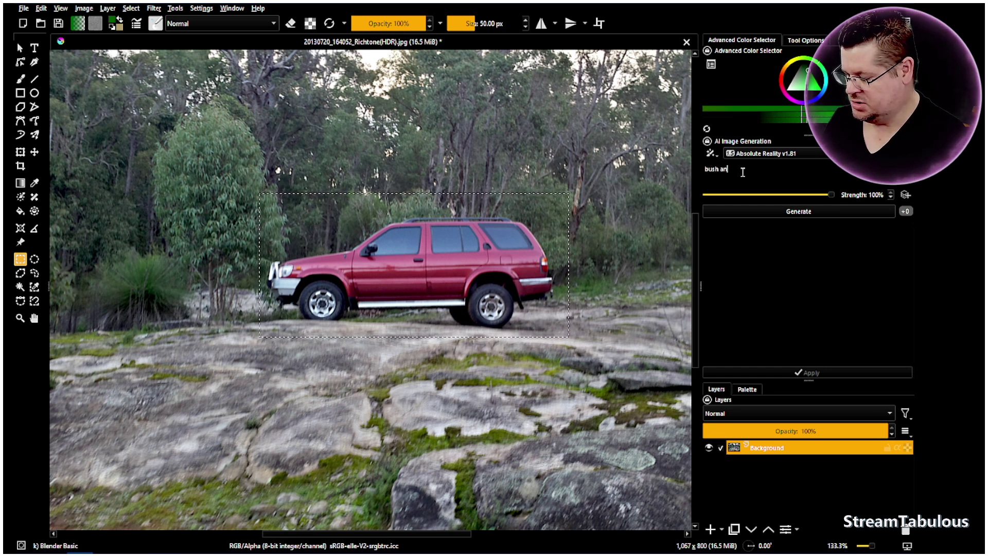
text(d t)
text(ss)
key(BackSpace)
key(BackSpace)
text(es)
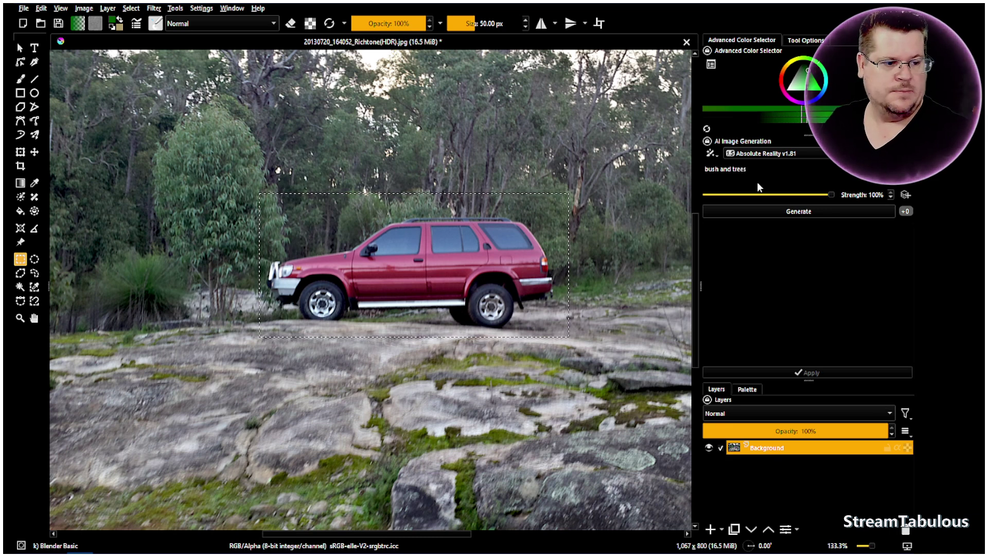
click(788, 215)
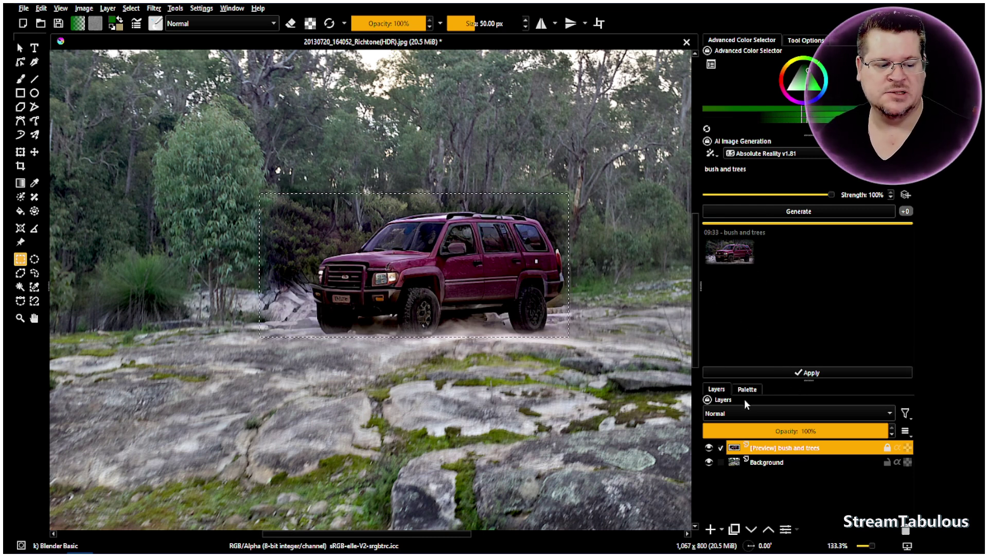
Step: Hide the generated preview layer and choose 1-Static Diffusion.png as the active pattern
click(708, 447)
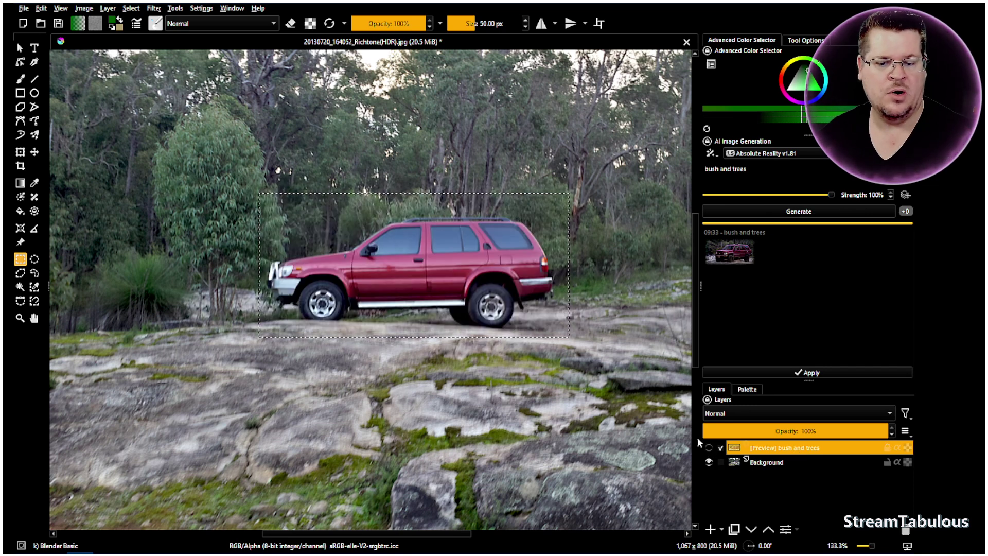
click(95, 23)
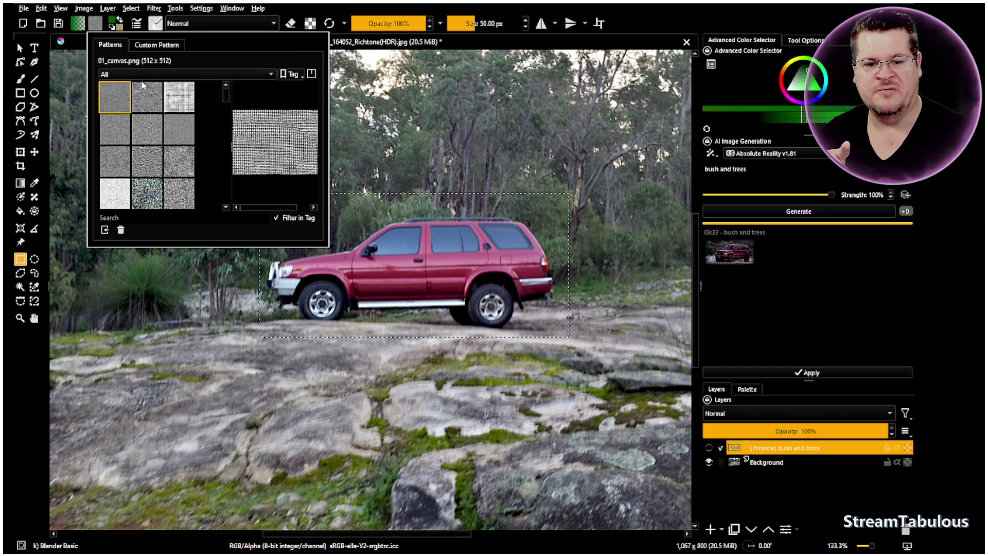
click(144, 194)
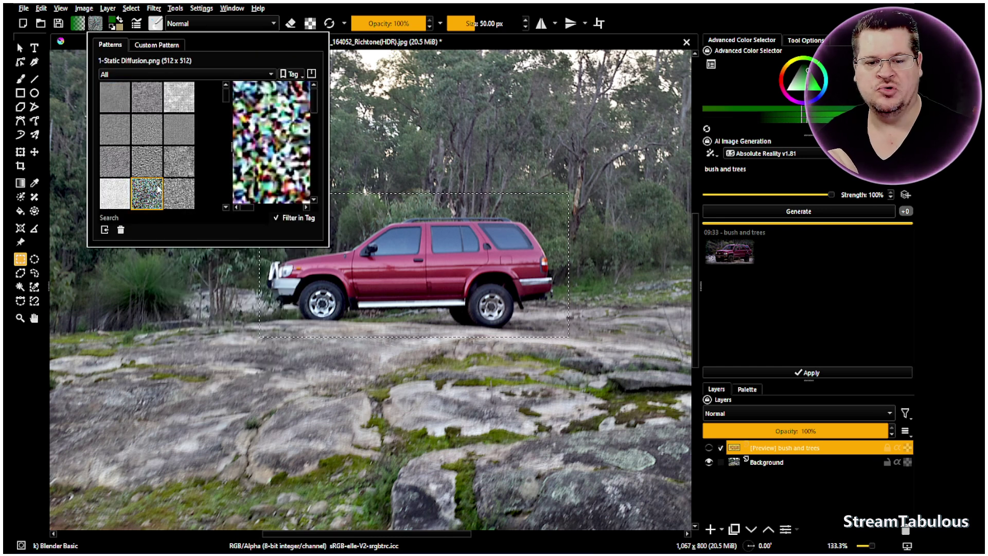
click(687, 12)
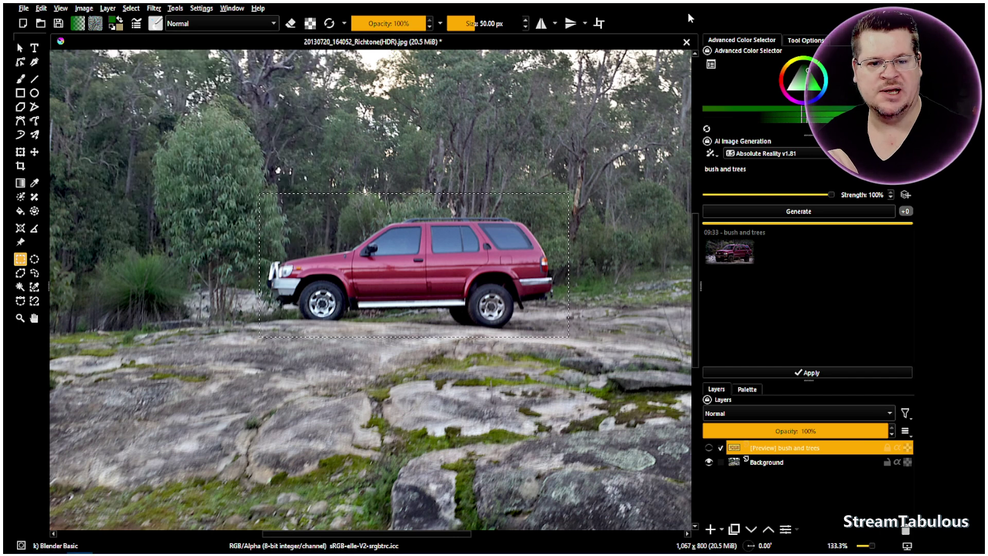
Step: Activate the Fill tool and display its tool options
click(201, 9)
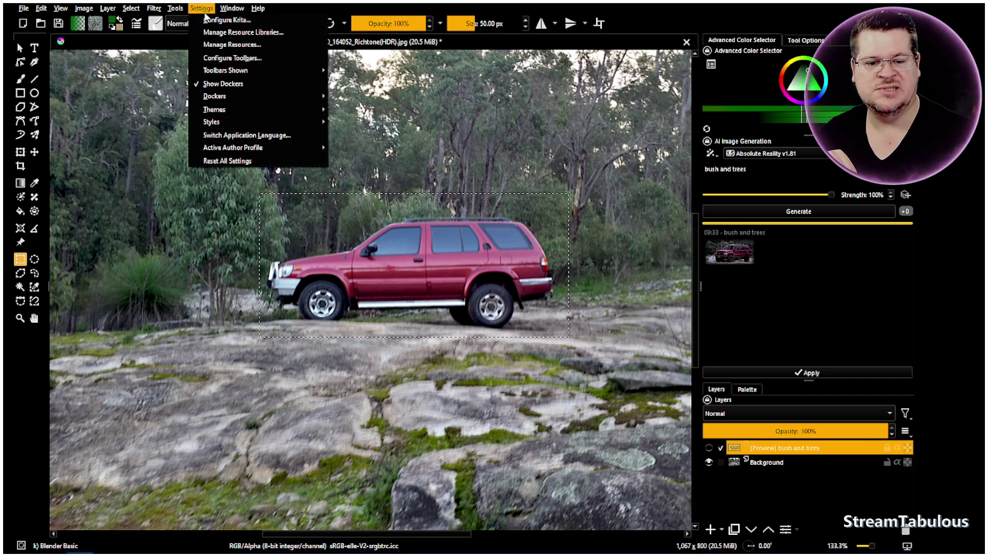
mouse_move(241, 97)
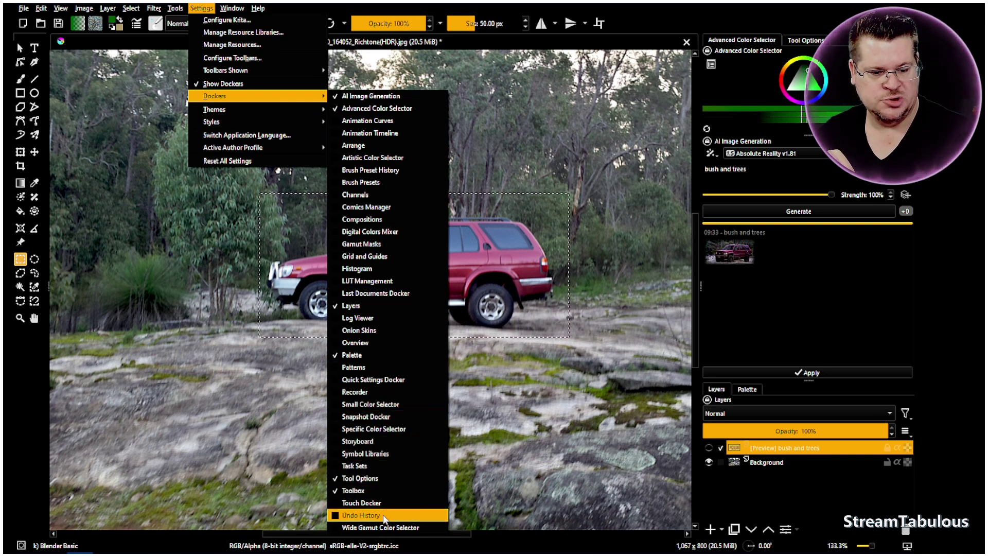
click(19, 211)
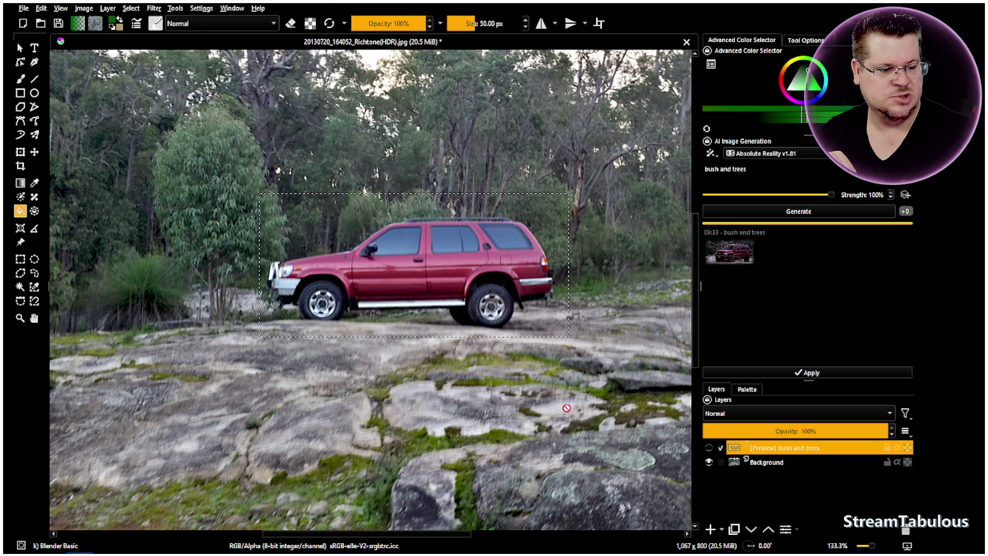
click(805, 41)
mouse_move(806, 44)
mouse_down()
mouse_move(775, 62)
mouse_move(832, 73)
mouse_move(804, 56)
mouse_move(742, 51)
mouse_move(803, 49)
mouse_move(819, 103)
mouse_move(823, 60)
mouse_move(813, 44)
mouse_up()
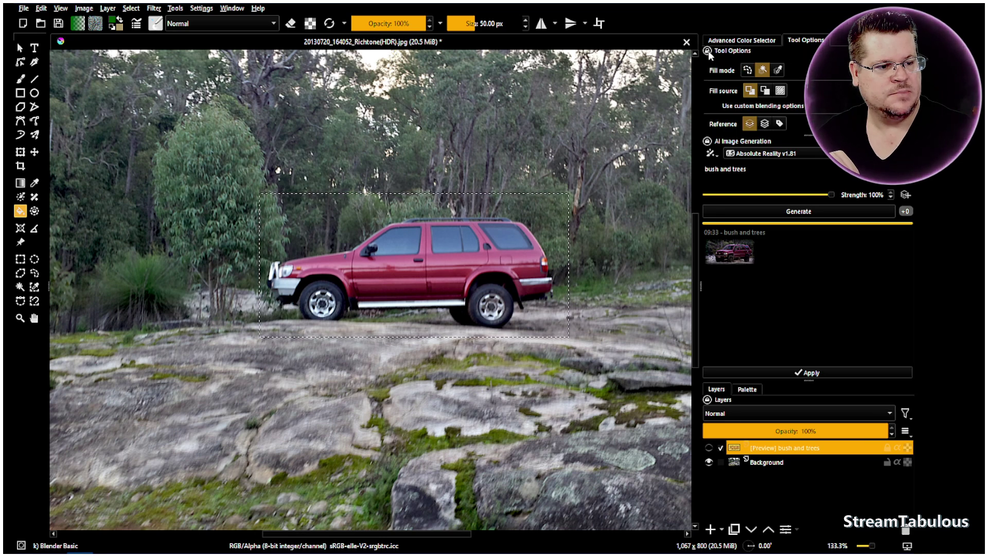
Step: Float the Tool Options docker over the canvas and compare the Freehand Brush options with the Fill tool's options
drag(720, 54, 416, 152)
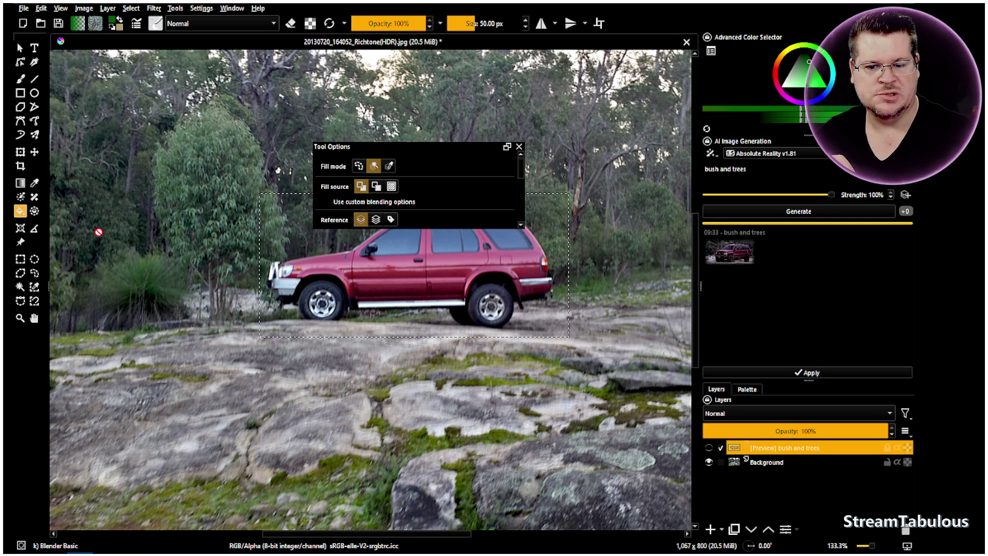
click(20, 79)
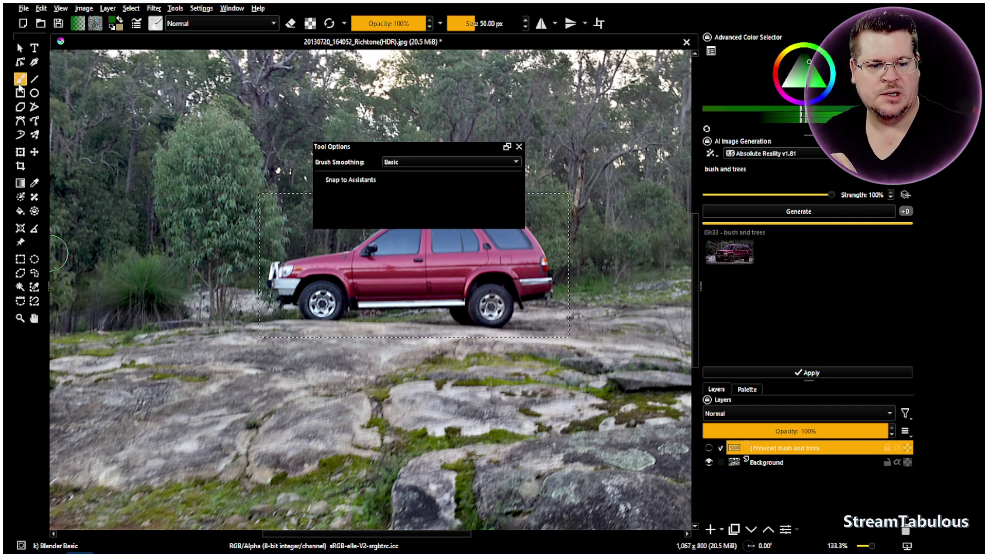
click(397, 162)
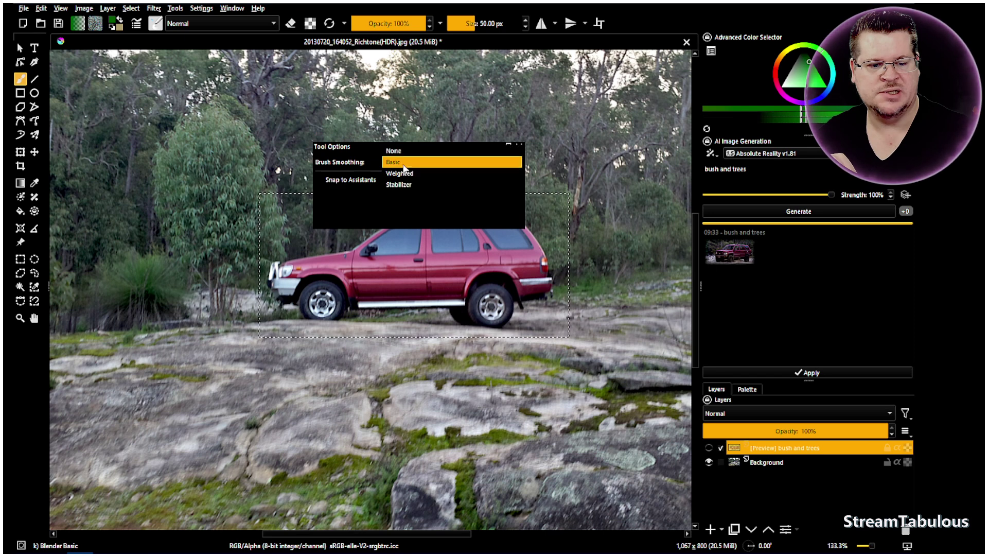
click(407, 162)
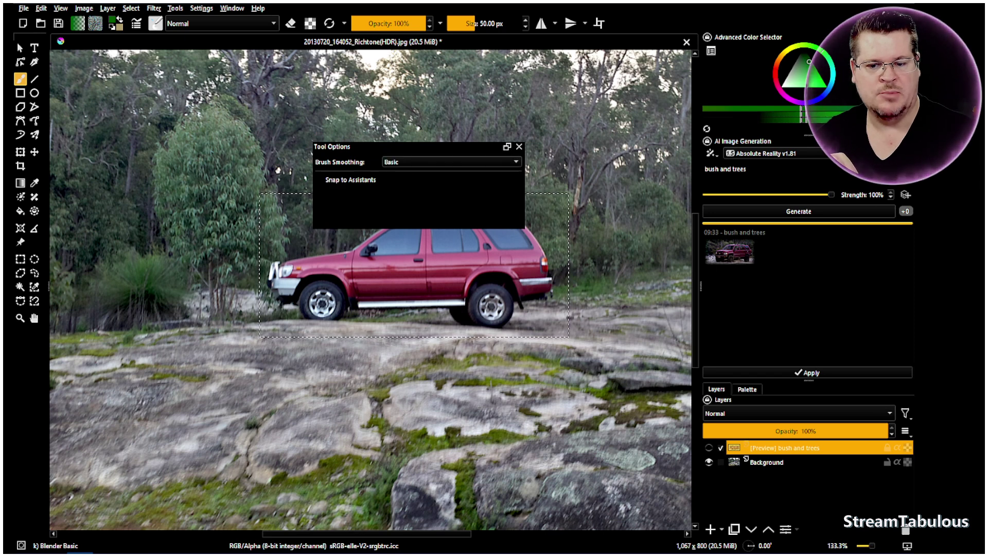
click(22, 210)
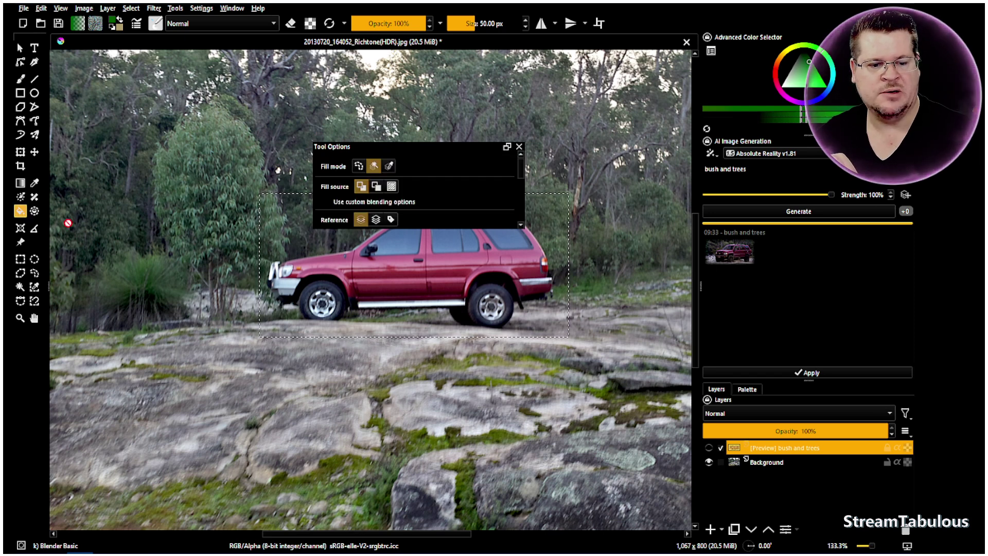
Step: Turn the Tool Options docker off and back on
click(203, 10)
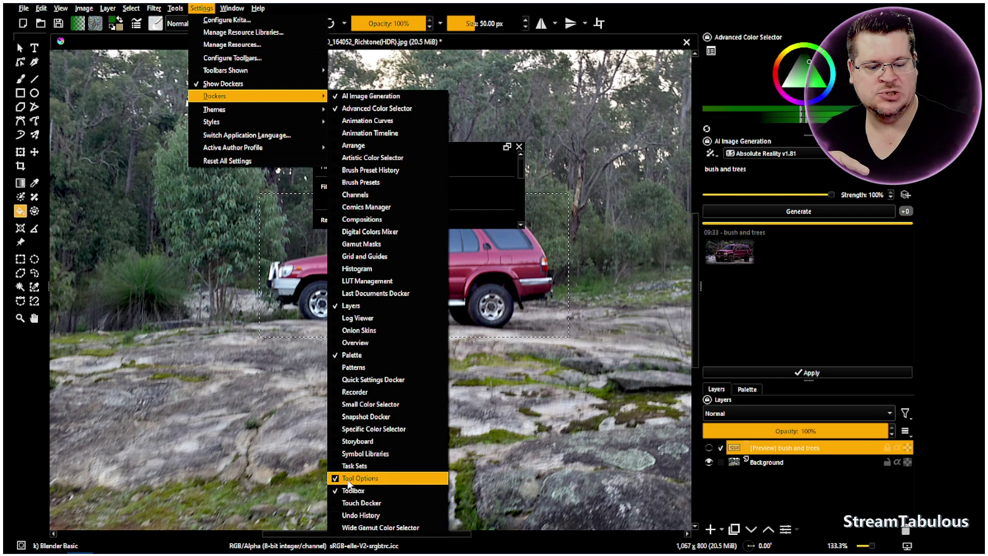
click(349, 479)
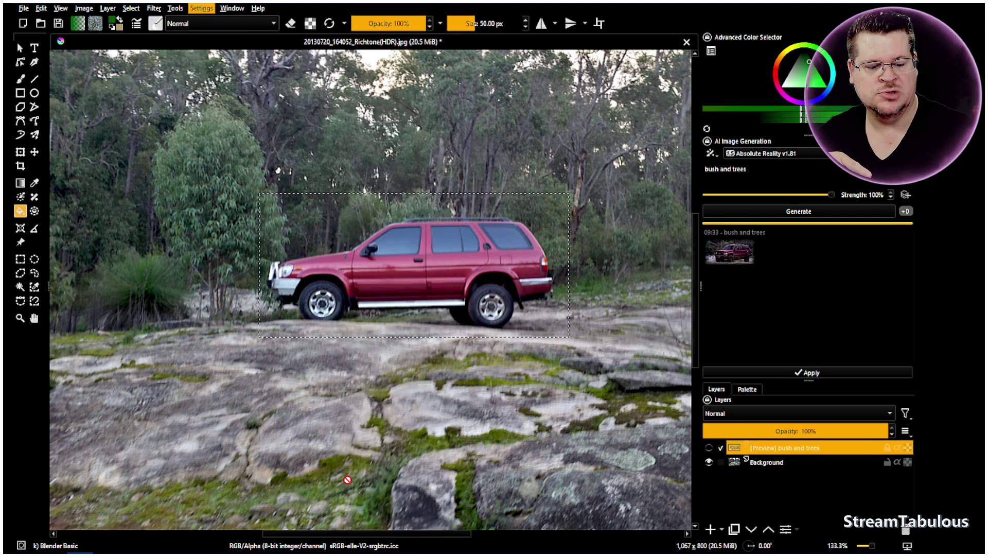
click(201, 9)
mouse_move(242, 98)
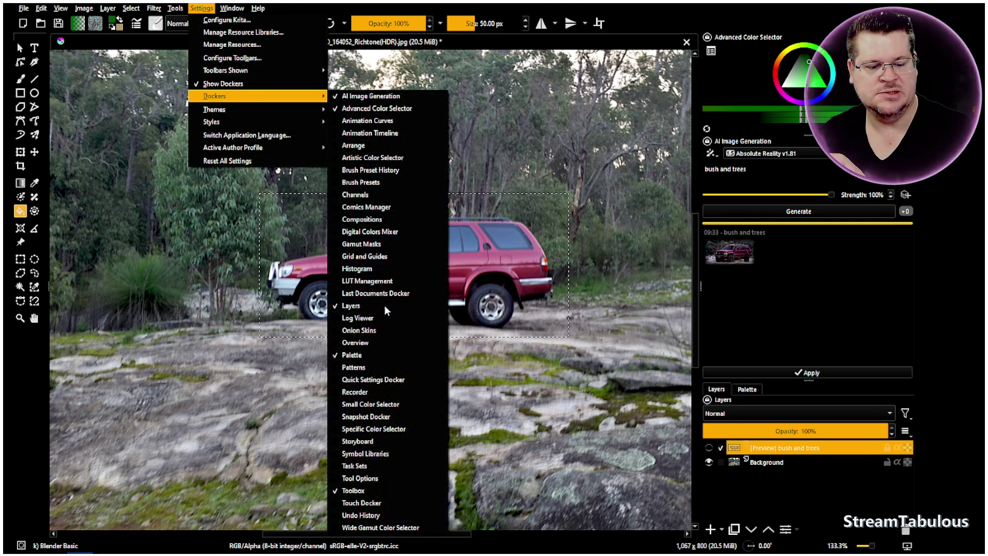
click(362, 478)
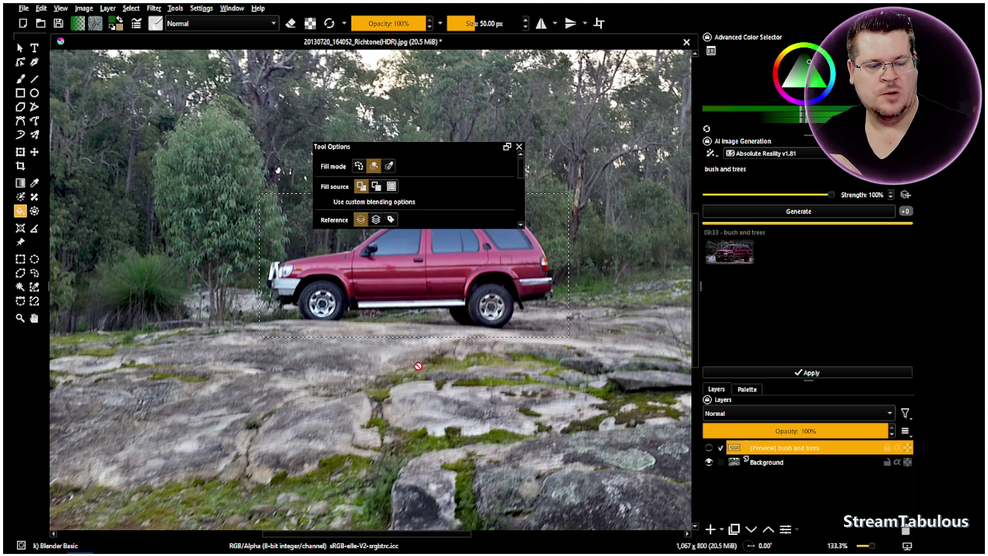
Step: Dock Tool Options back with the Advanced Color Selector, placed after it, and keep the Fill tool's options displayed
drag(391, 147, 807, 89)
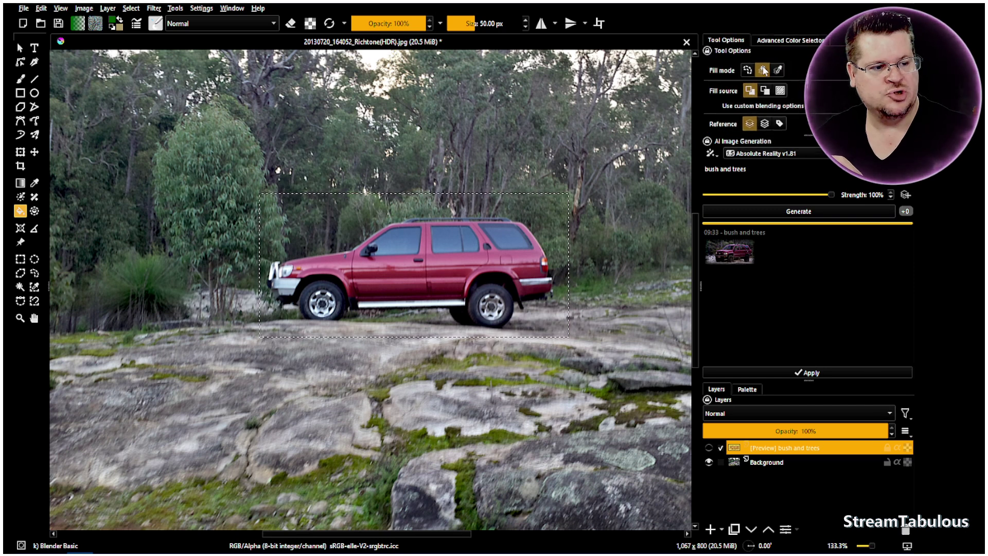
drag(733, 38, 806, 39)
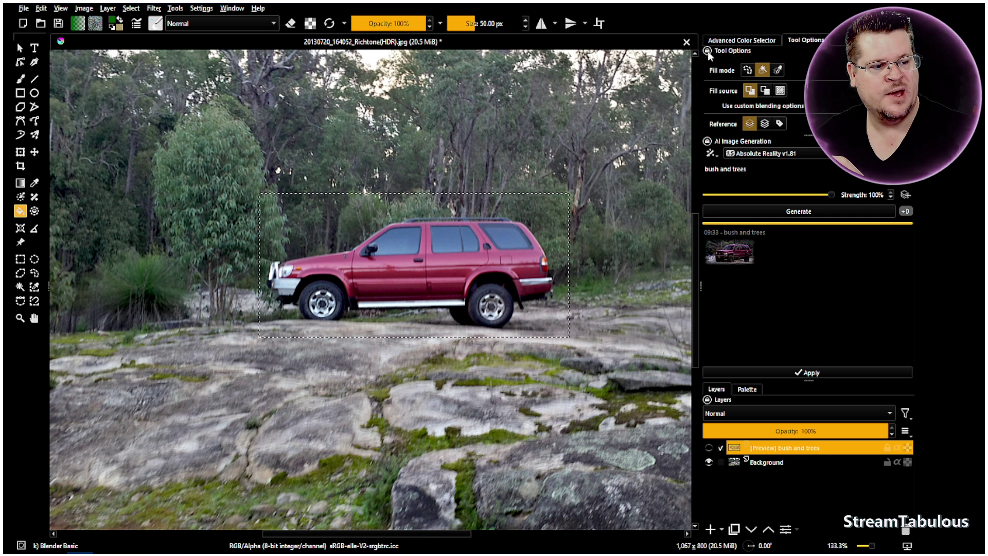
click(753, 42)
click(803, 40)
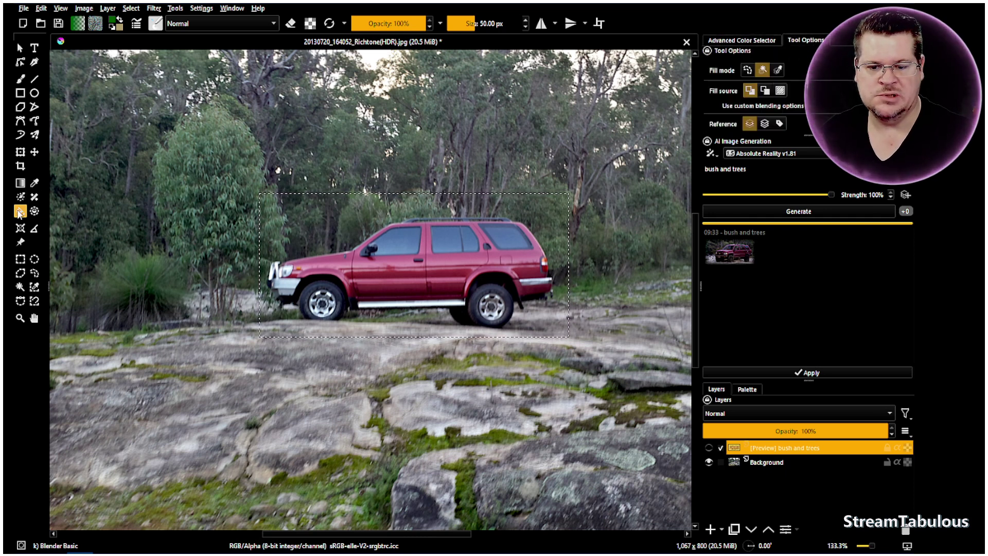
Step: Check that 1-Static Diffusion.png is the chosen pattern and set the fill source to pattern
click(98, 26)
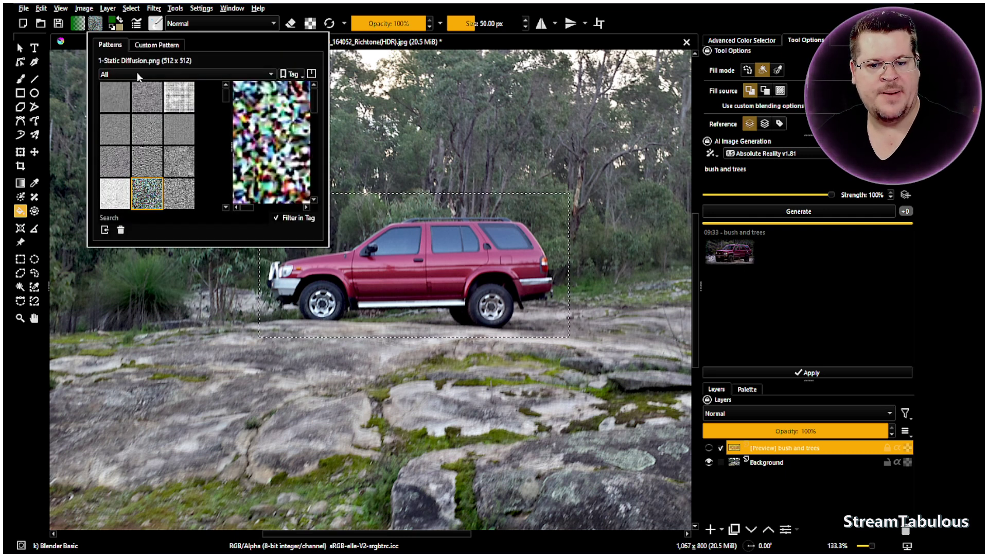
click(796, 13)
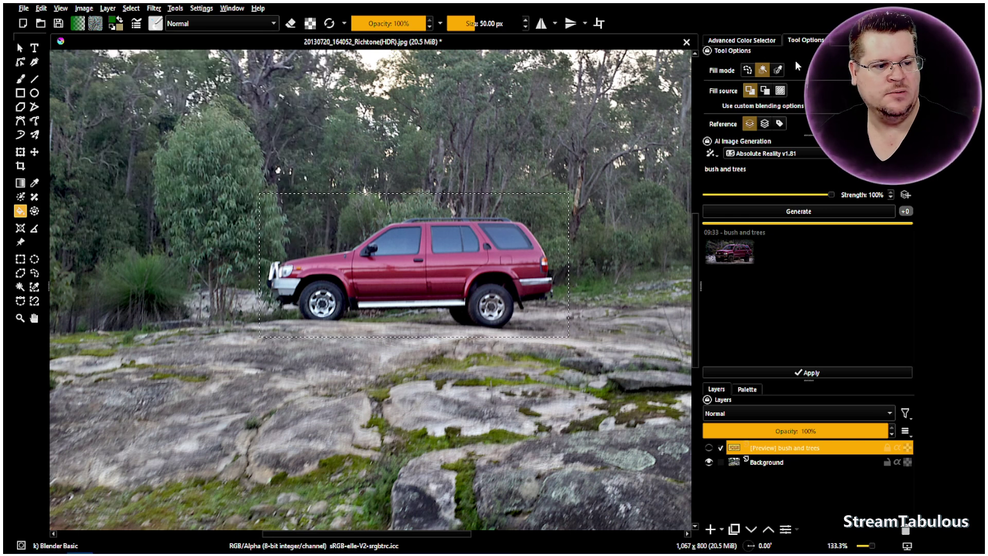
click(781, 92)
Step: Add a paint layer directly above the Background layer and fill the selection around the car with the static pattern
click(757, 463)
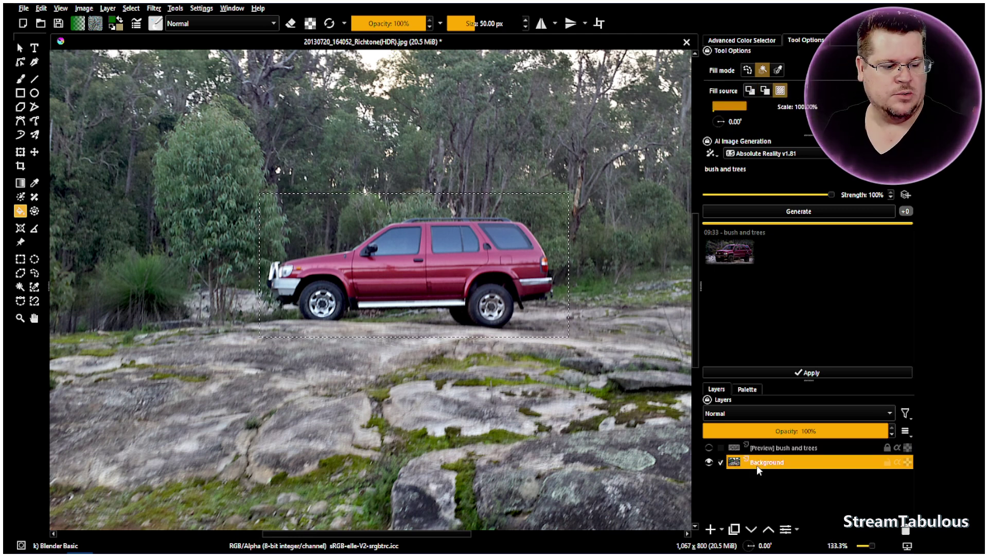
right_click(757, 464)
mouse_move(797, 372)
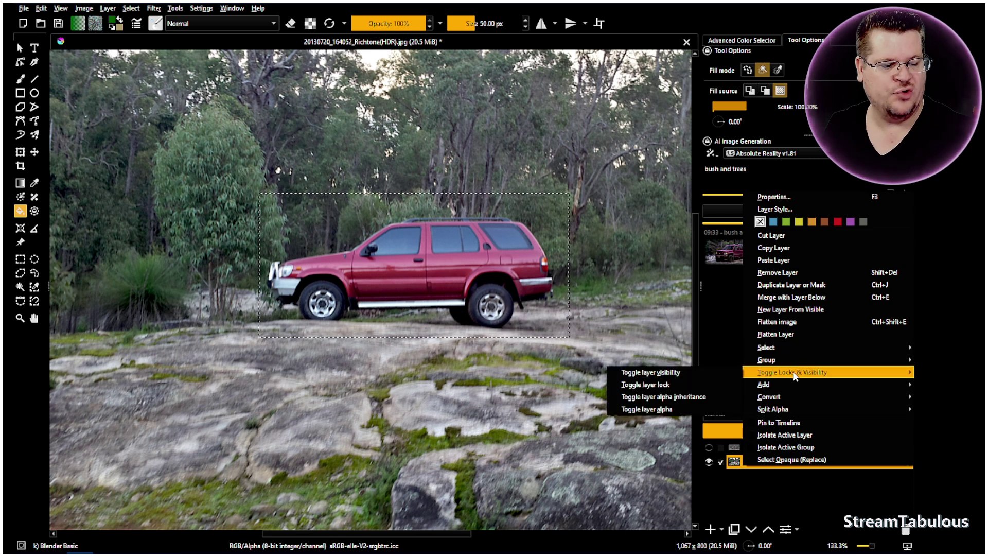
click(144, 12)
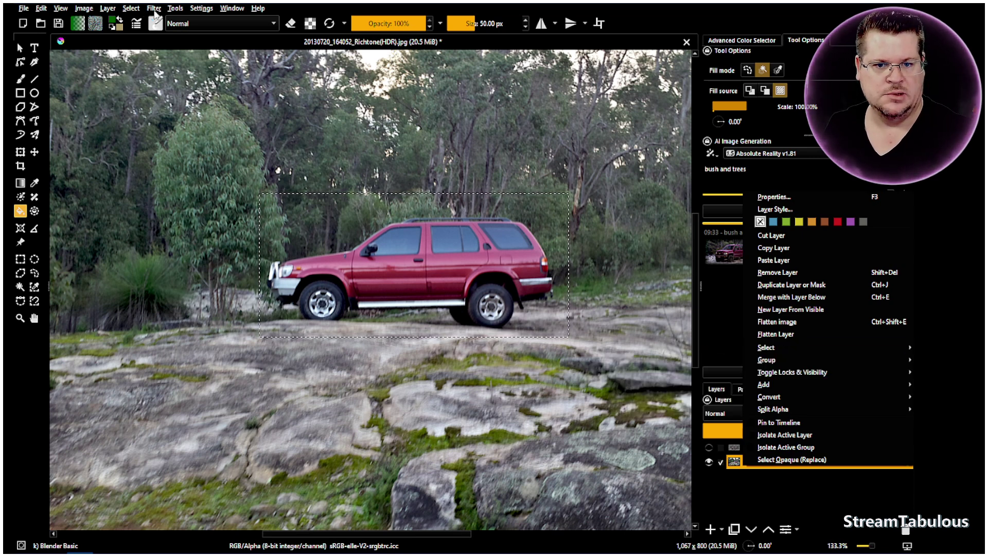
click(110, 9)
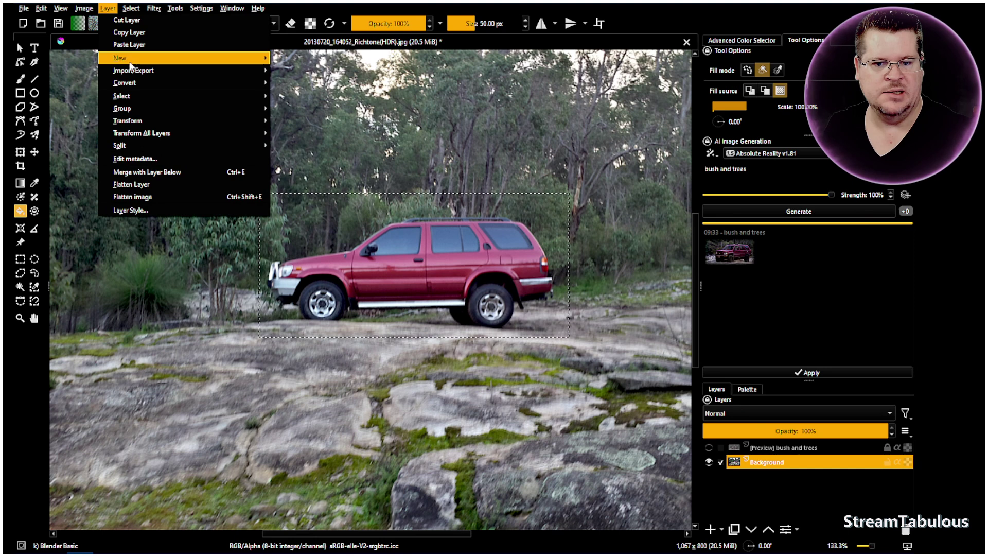
mouse_move(154, 58)
click(304, 58)
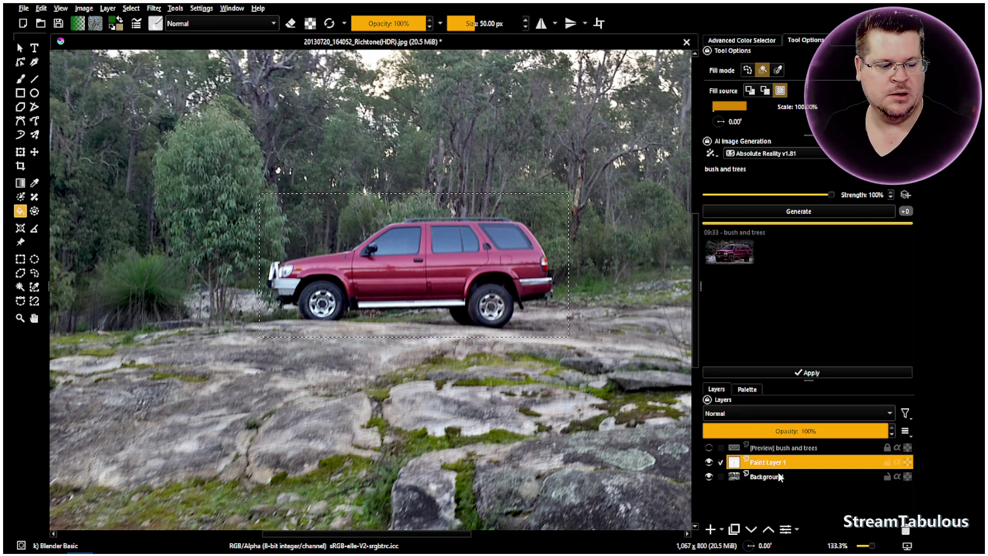
click(452, 299)
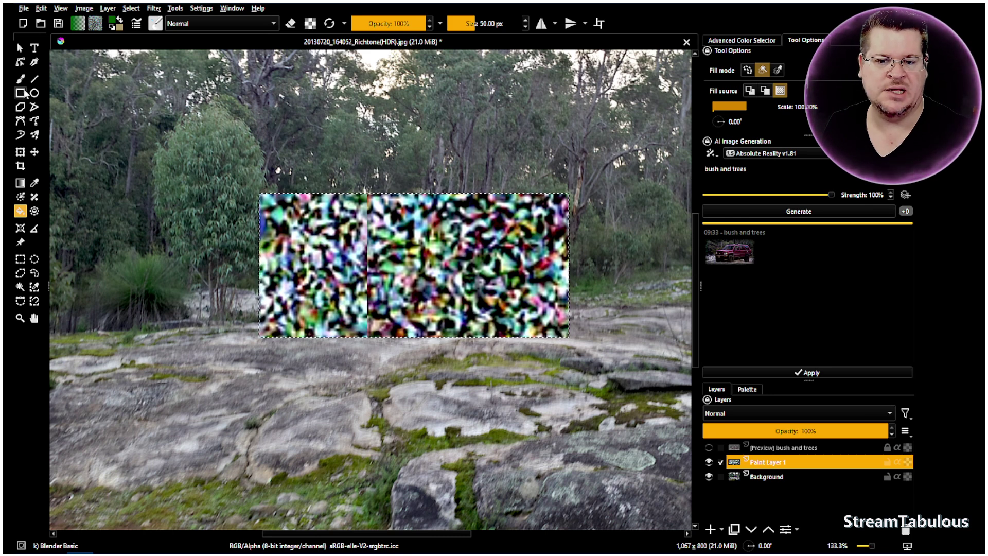
Step: Show the preview layer again and generate "bush and trees" at 100% strength over the static-filled selection
click(20, 259)
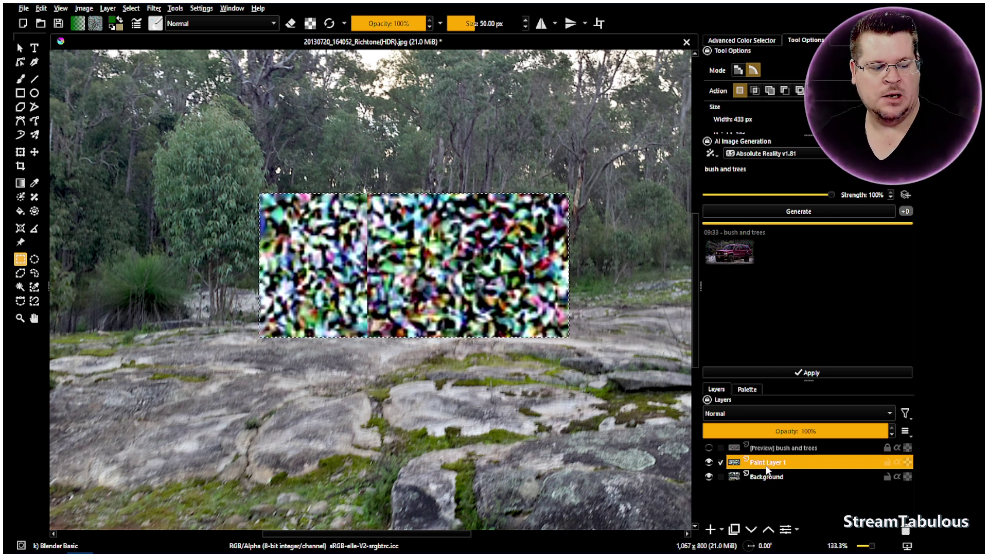
click(709, 447)
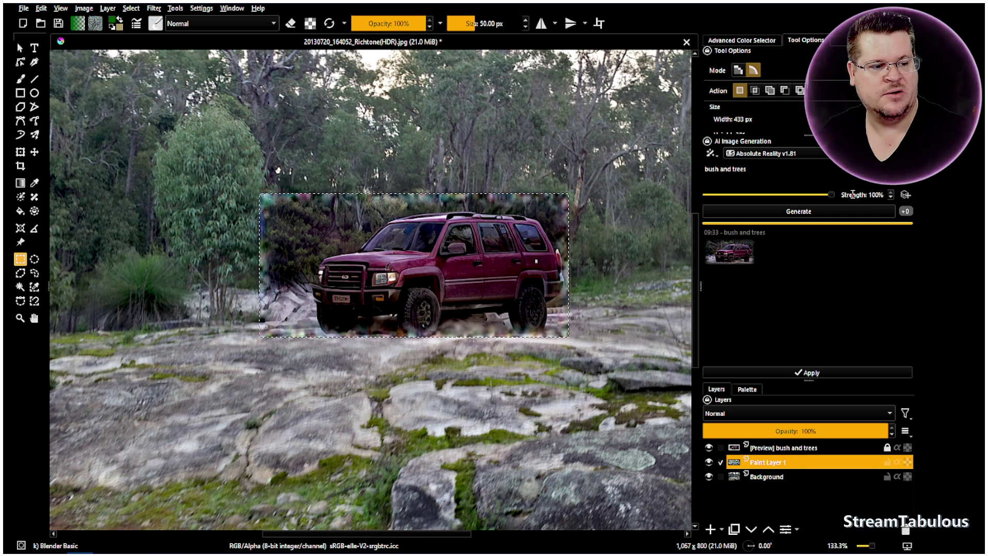
click(745, 41)
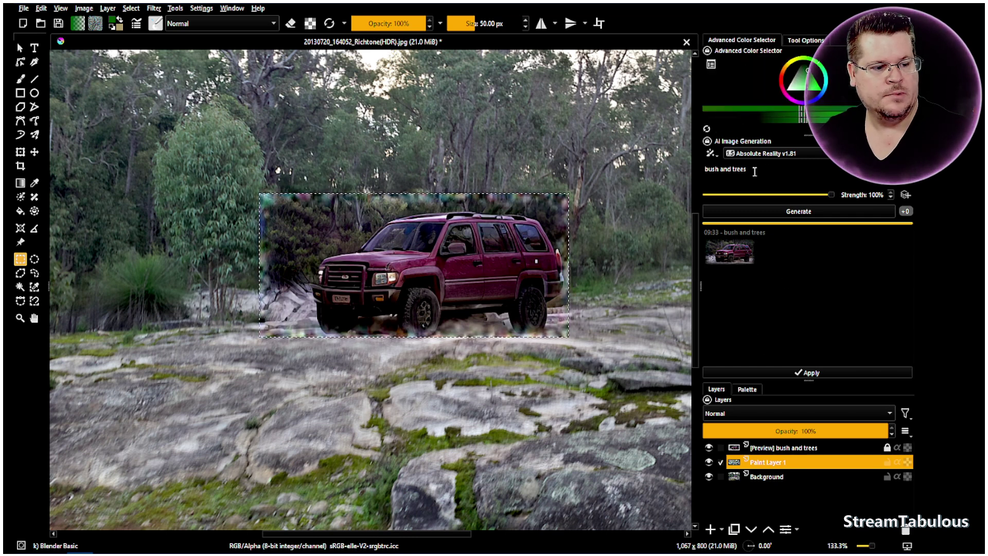
click(826, 214)
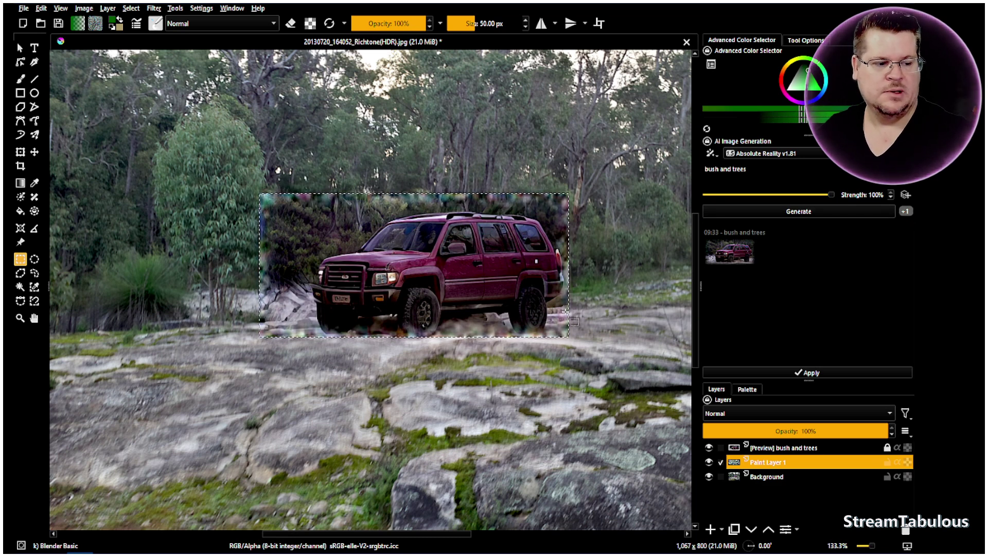
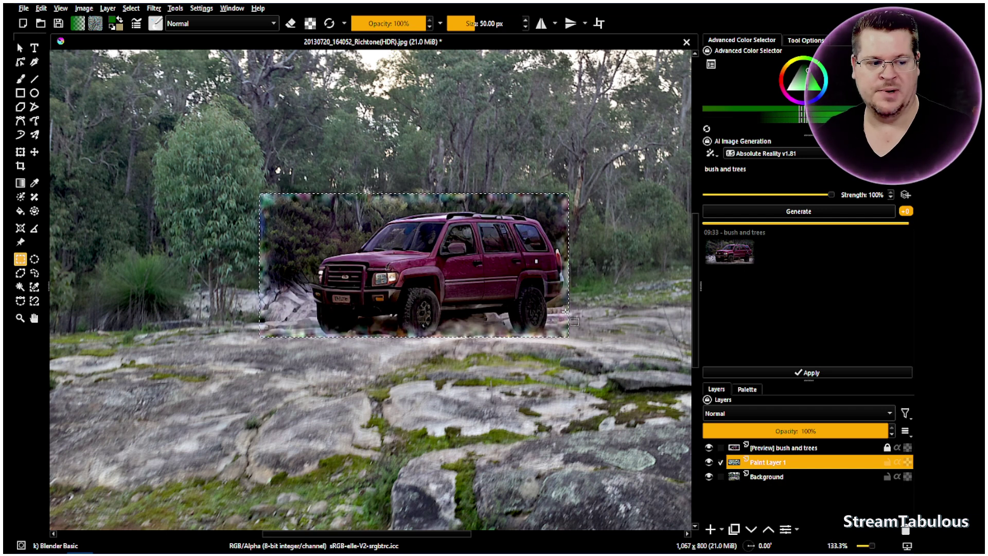
Step: Select the second generated "bush and trees" result and toggle the preview layer to compare it with the static fill
click(785, 254)
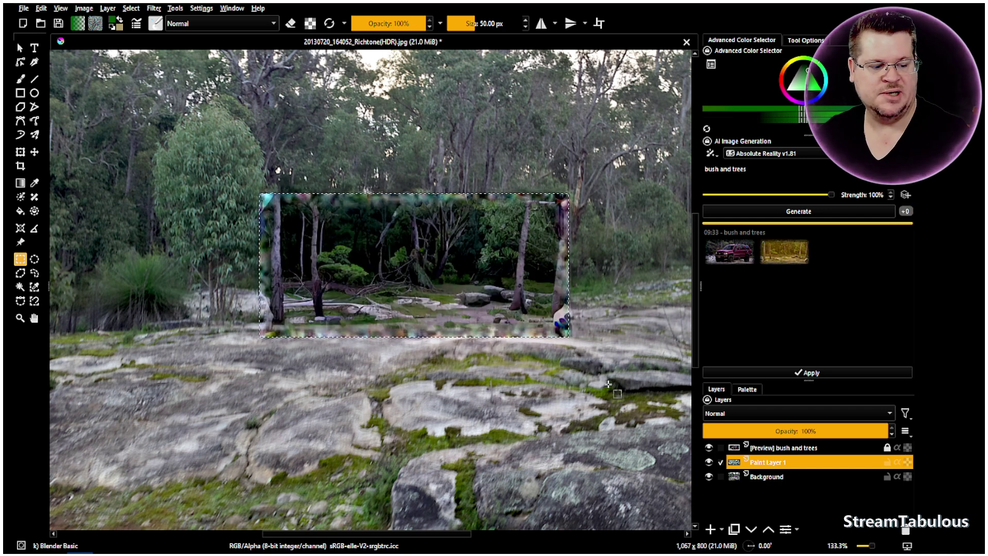
click(709, 448)
click(709, 449)
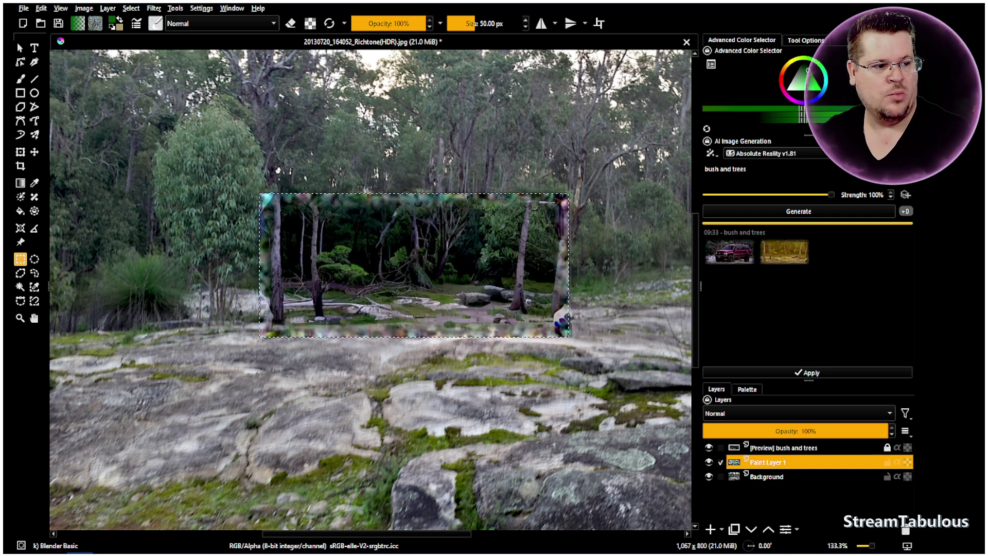
Step: Restore the default diffusion settings so selection grow, feather and padding are each 7%, and close the configuration
click(794, 155)
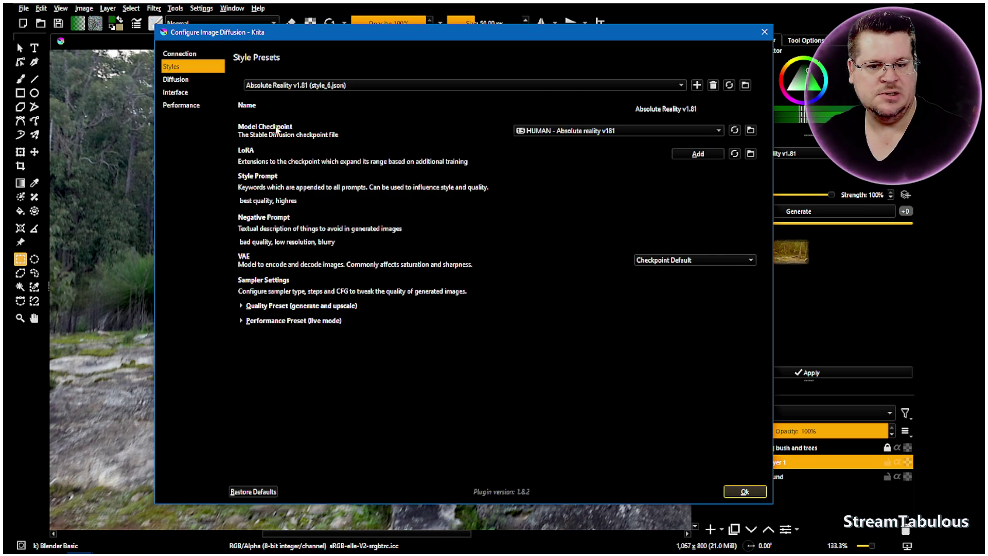
click(177, 79)
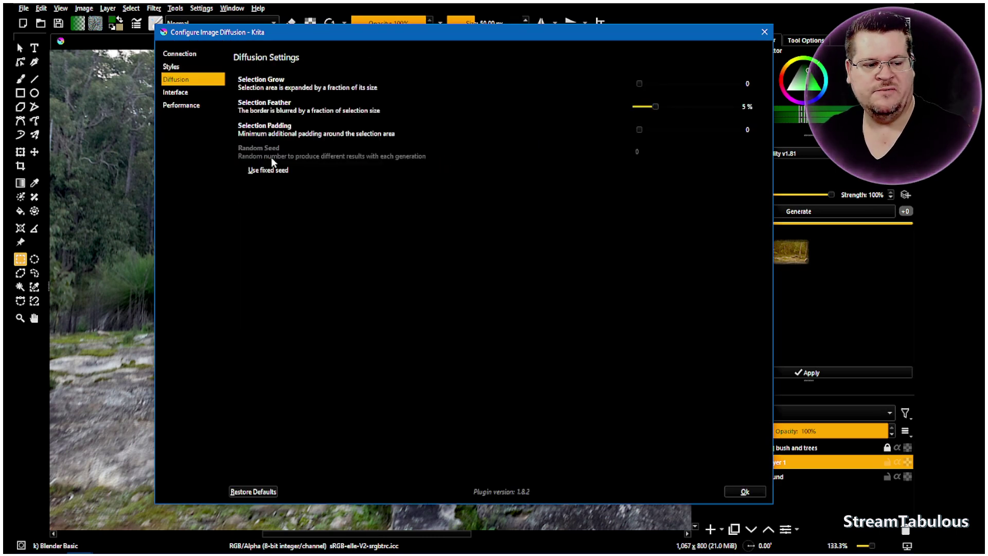
click(266, 494)
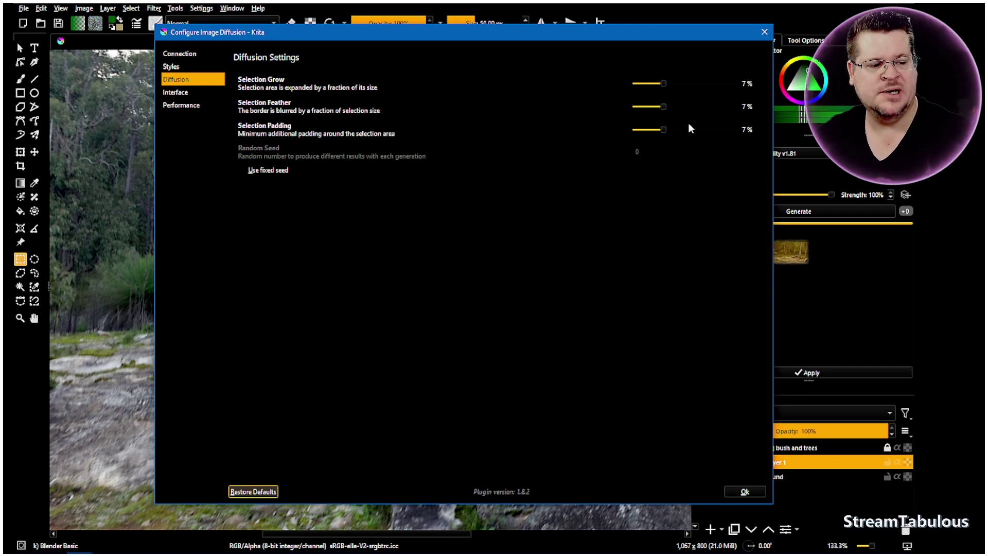
click(764, 33)
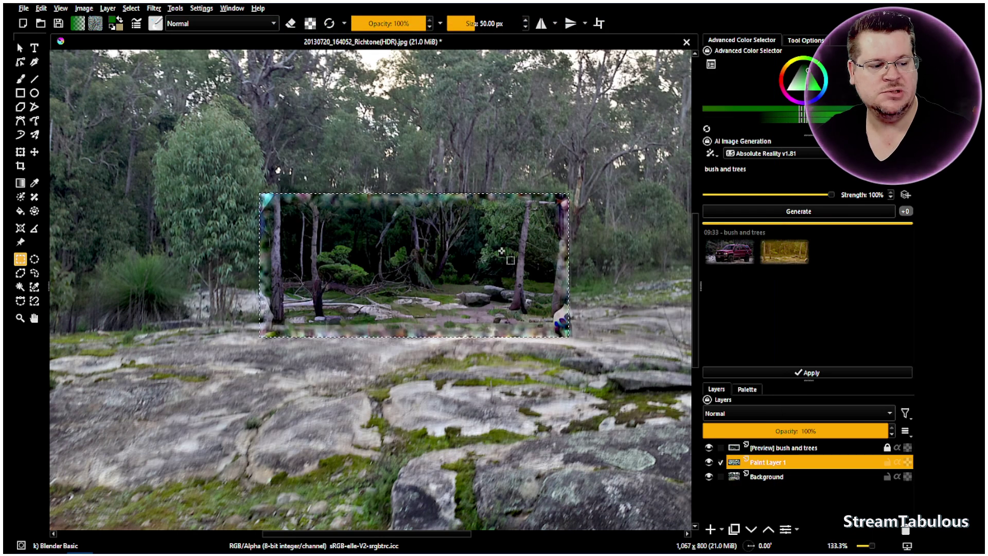
Step: Generate "bush and trees" again with Absolute Reality v1.81 at 100% strength and compare the two new results on the canvas
click(796, 214)
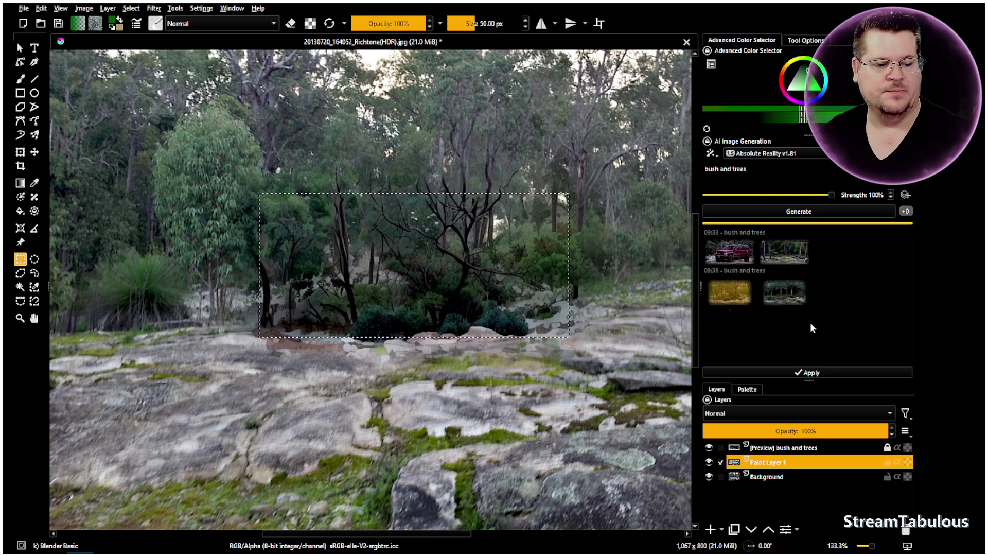
click(790, 292)
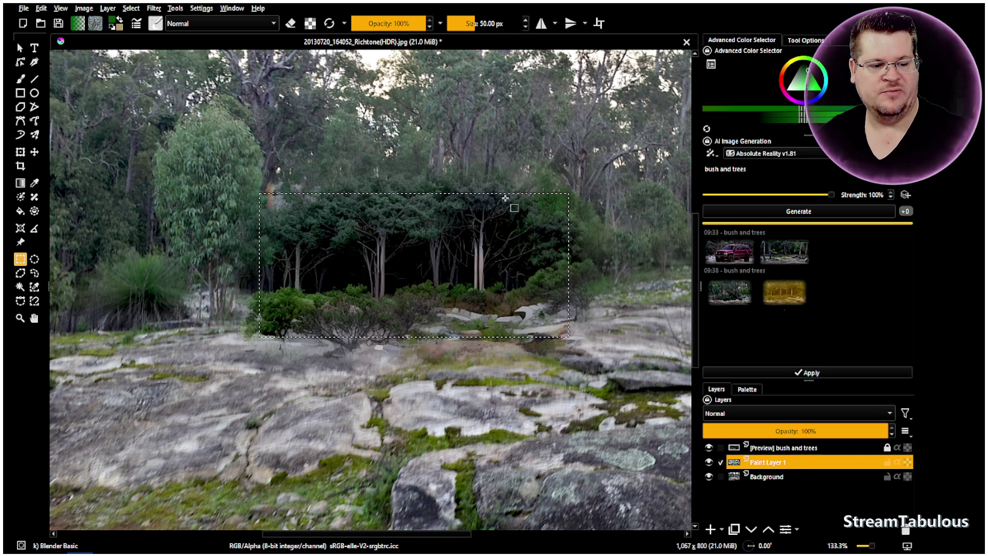
click(727, 287)
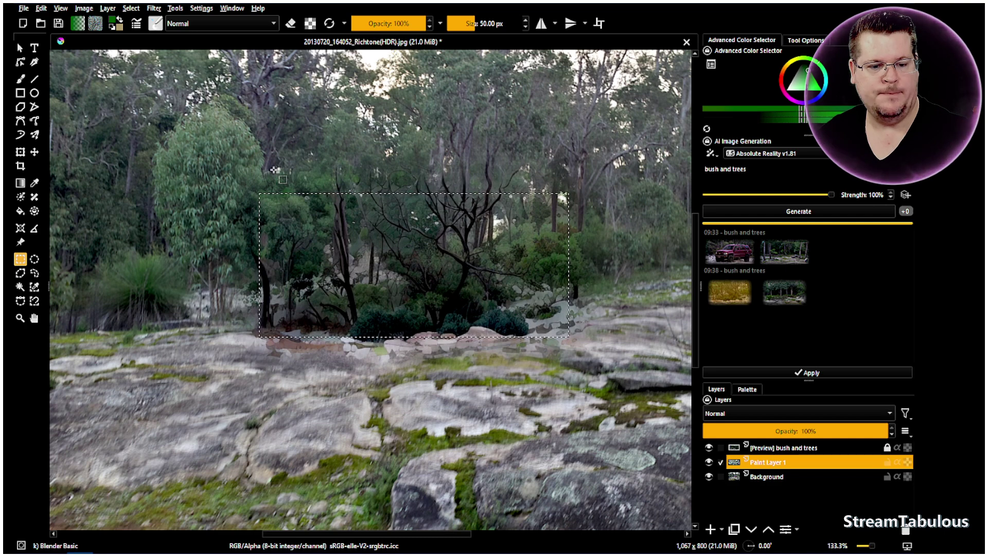
Step: Clear the selection and view the whole image to judge how the first new result blends in
right_click(615, 241)
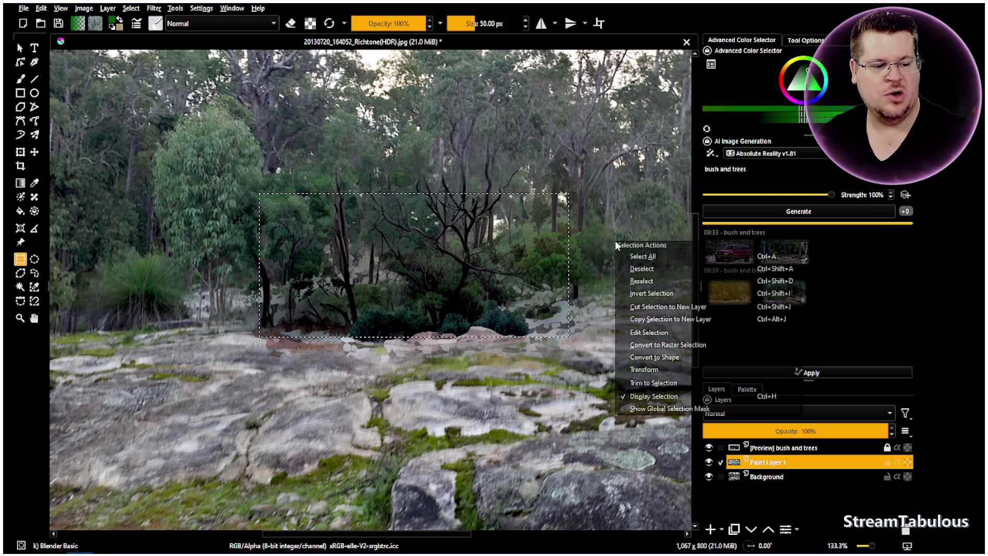
click(642, 268)
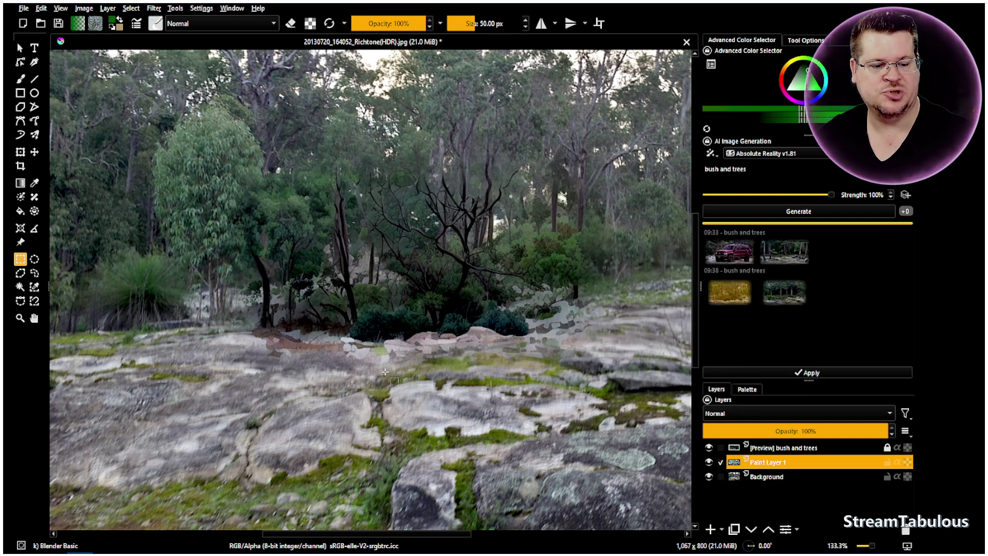
scroll(394, 355, down, 1)
scroll(394, 356, down, 1)
scroll(444, 368, up, 1)
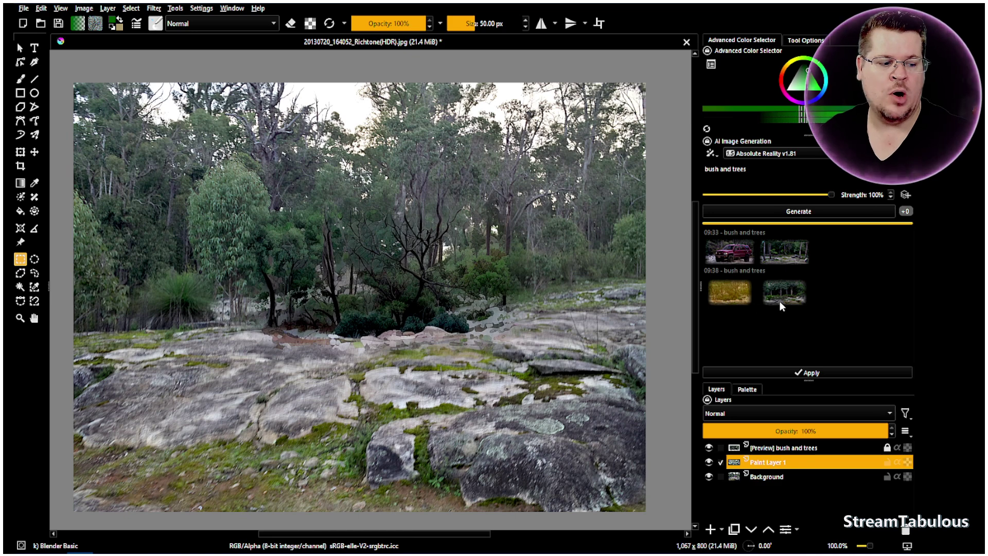
Step: Hide the preview layer and select a rectangle about 453 by 225 px slightly larger than the static patch
click(709, 447)
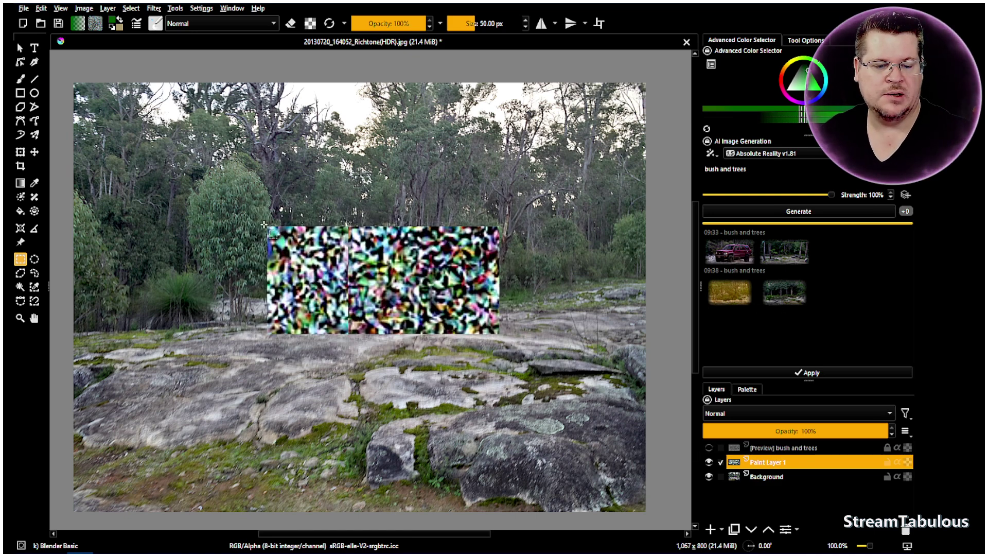
drag(263, 223, 504, 340)
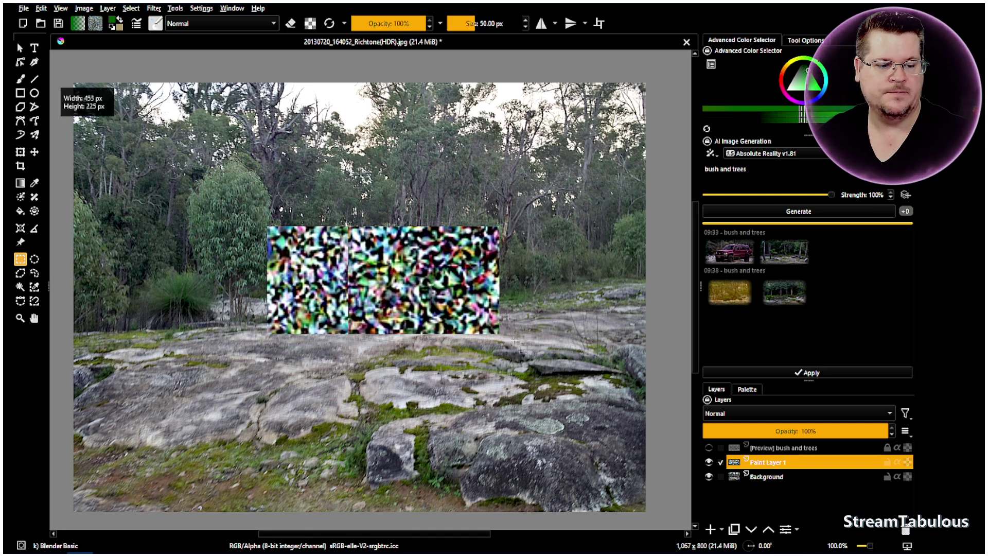
Step: Generate "bush and trees" with the Detailed Realistic LG style and preview both new results
click(797, 155)
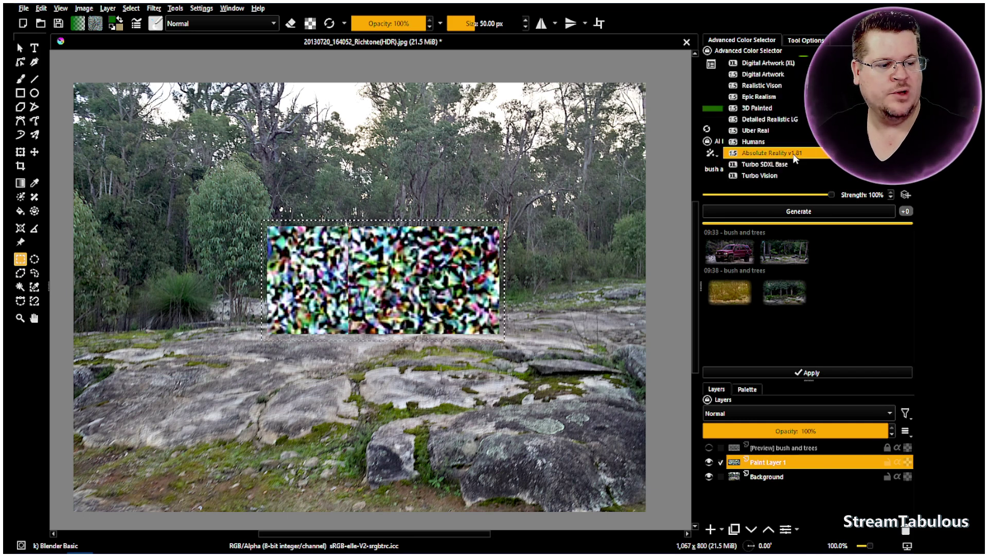
click(789, 121)
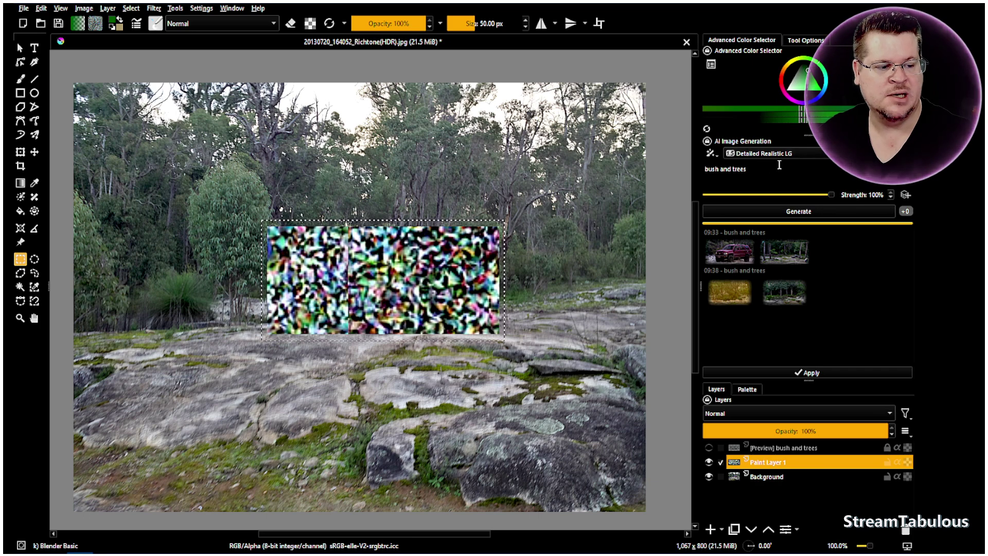
click(804, 215)
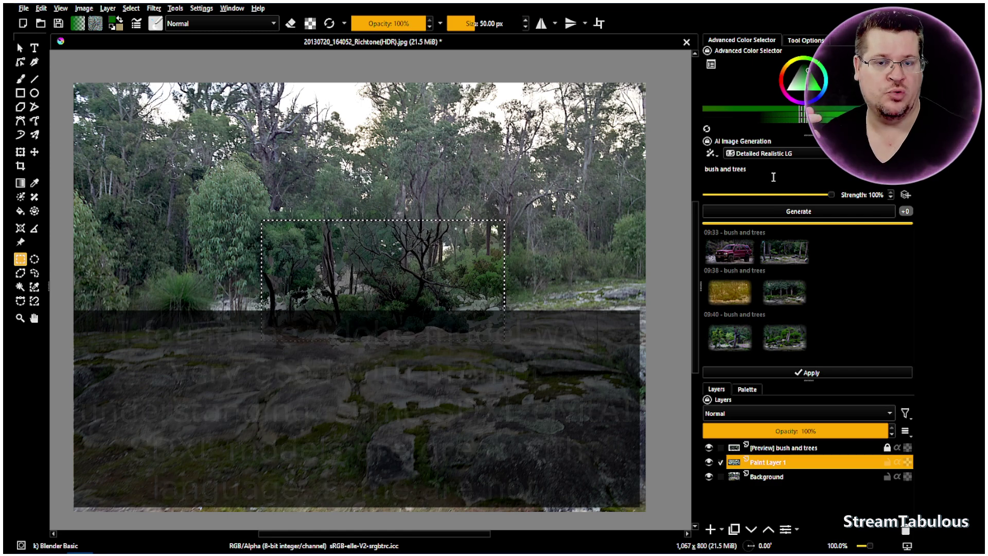
click(736, 341)
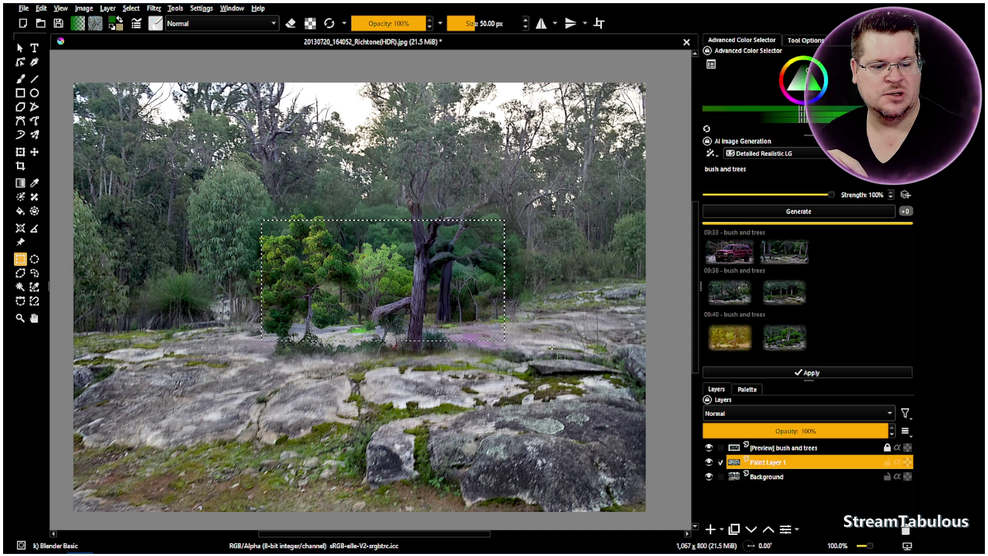
click(789, 339)
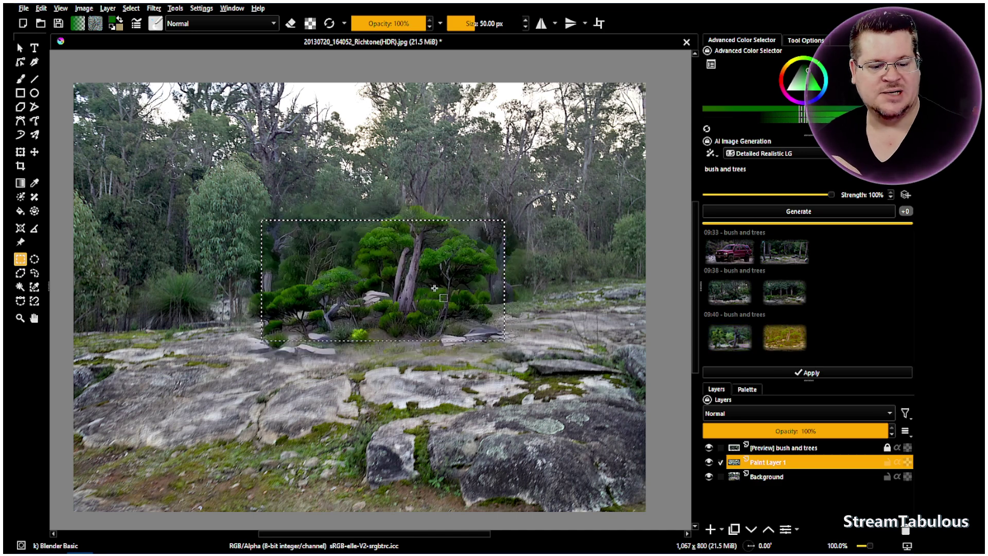
Step: Generate "bush and trees" with the Realistic Vison style and change the prompt to "bush, rocks and trees"
click(811, 153)
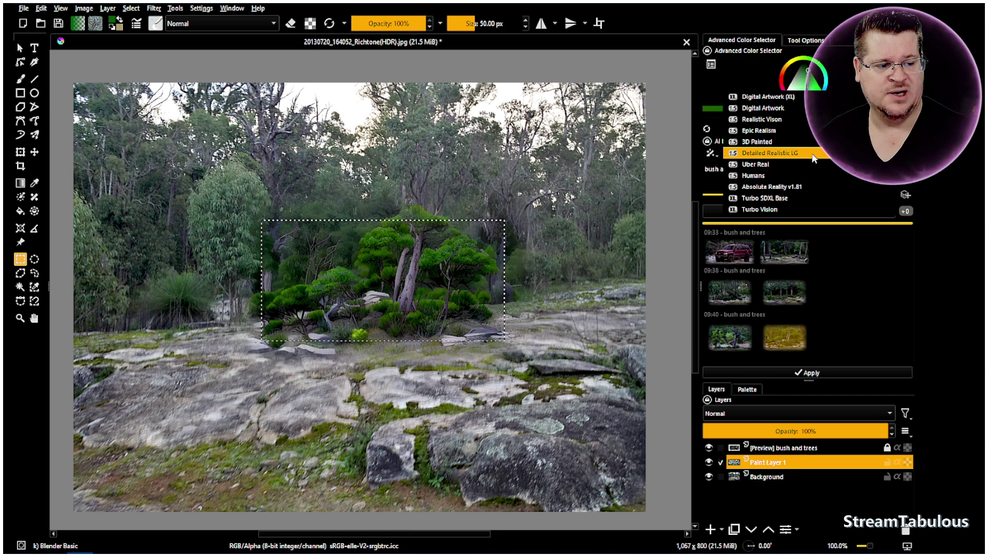
click(769, 120)
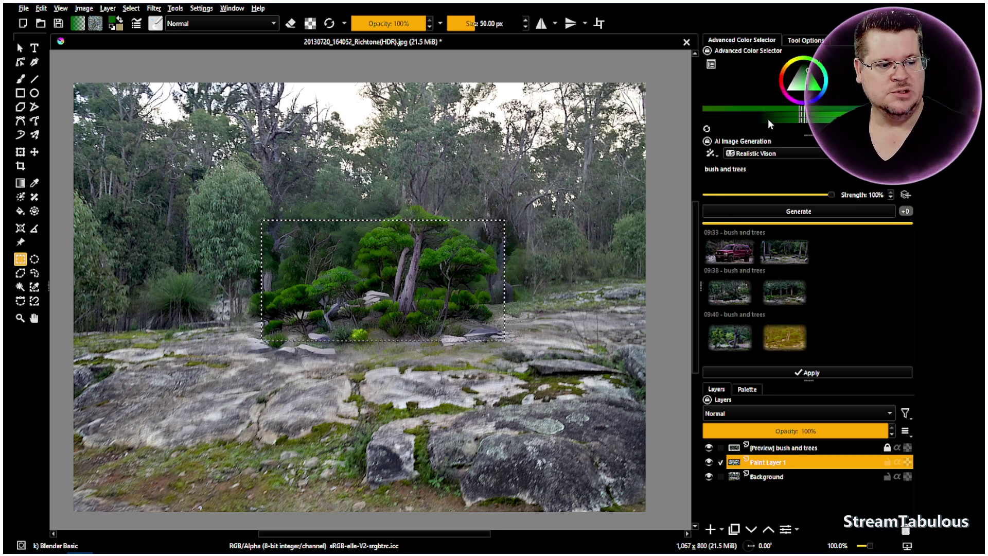
click(803, 212)
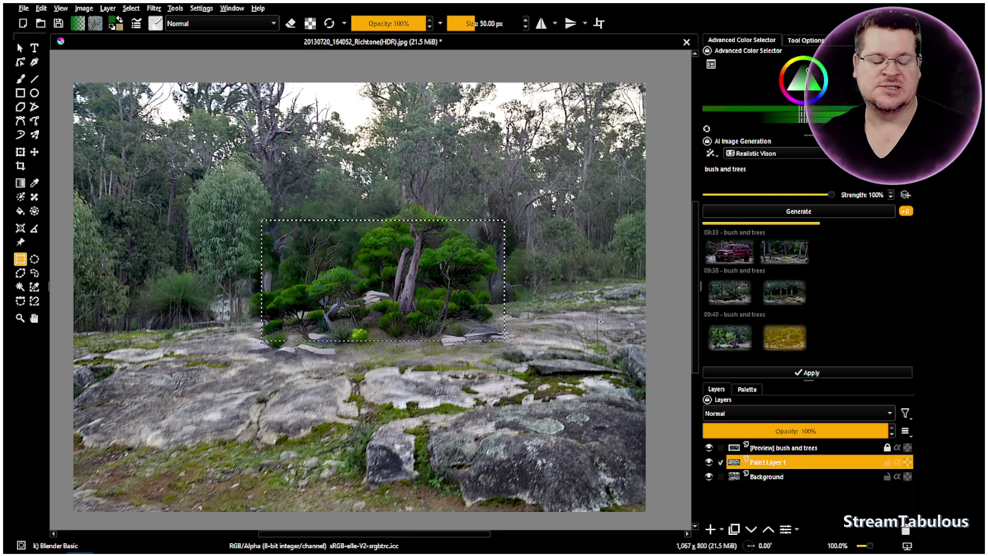
text(, rocks)
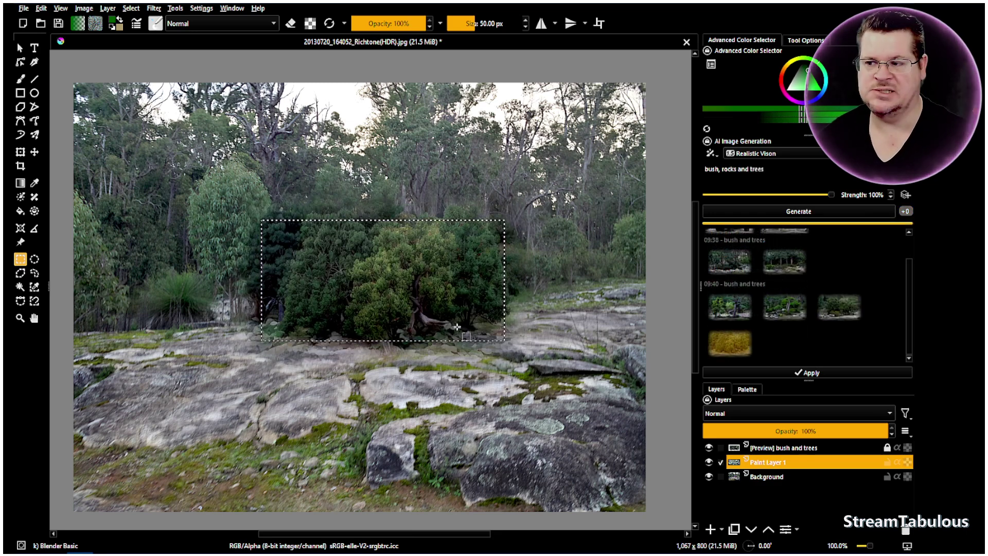
Step: Preview the third result in the 09:40 "bush and trees" group and clear the selection
click(839, 307)
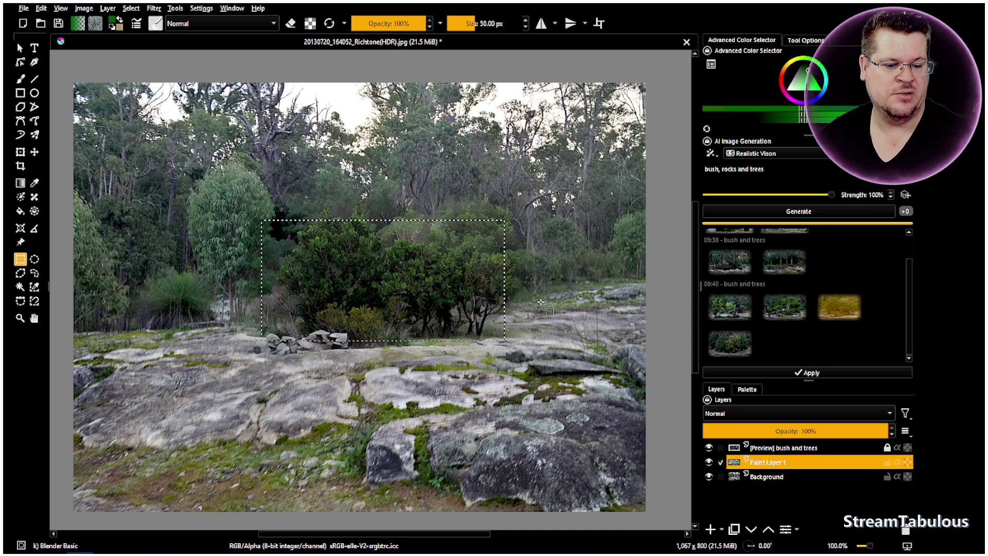
right_click(416, 366)
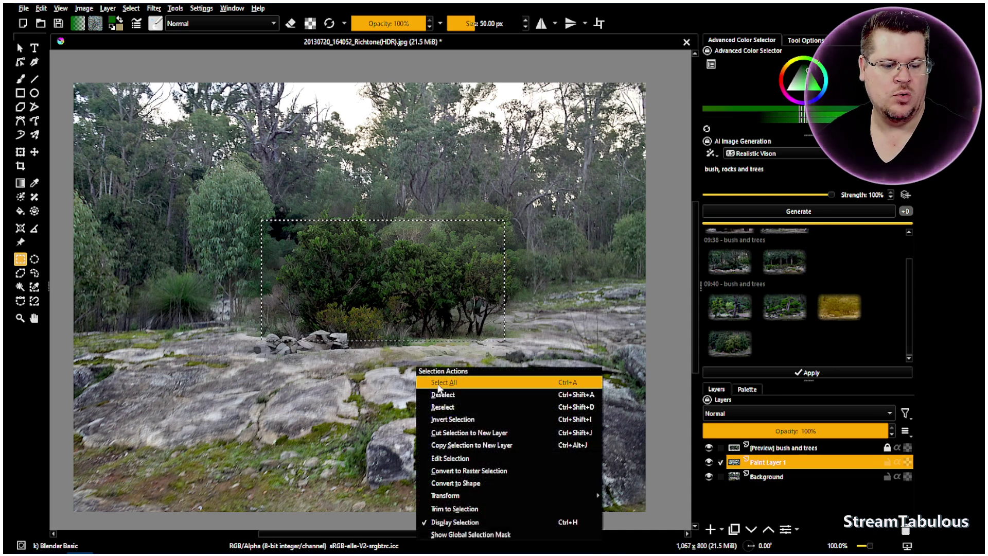
click(463, 393)
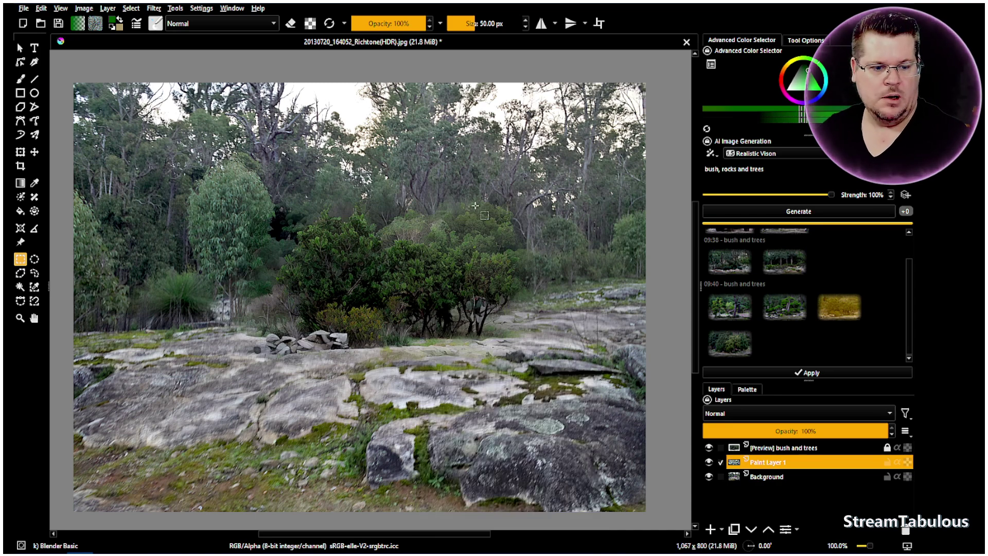
Step: Examine up close and at full view how the generated bushes blend with the surrounding trees and rock
scroll(383, 268, up, 2)
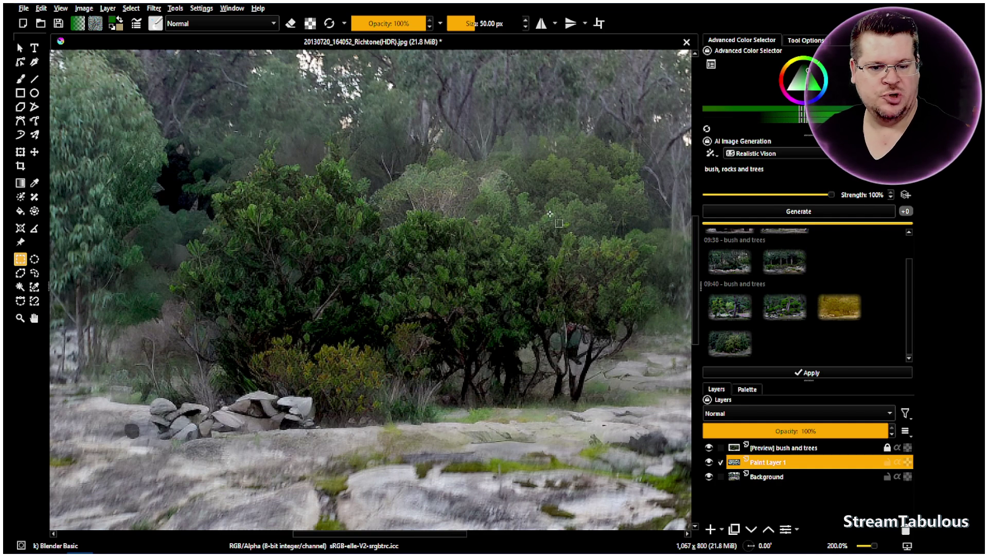
scroll(596, 217, down, 3)
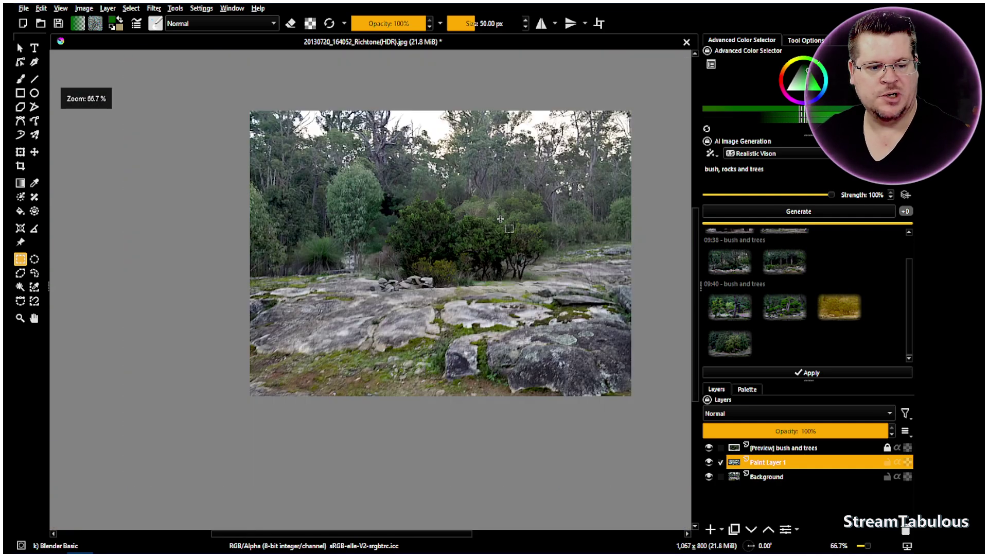
scroll(507, 226, up, 1)
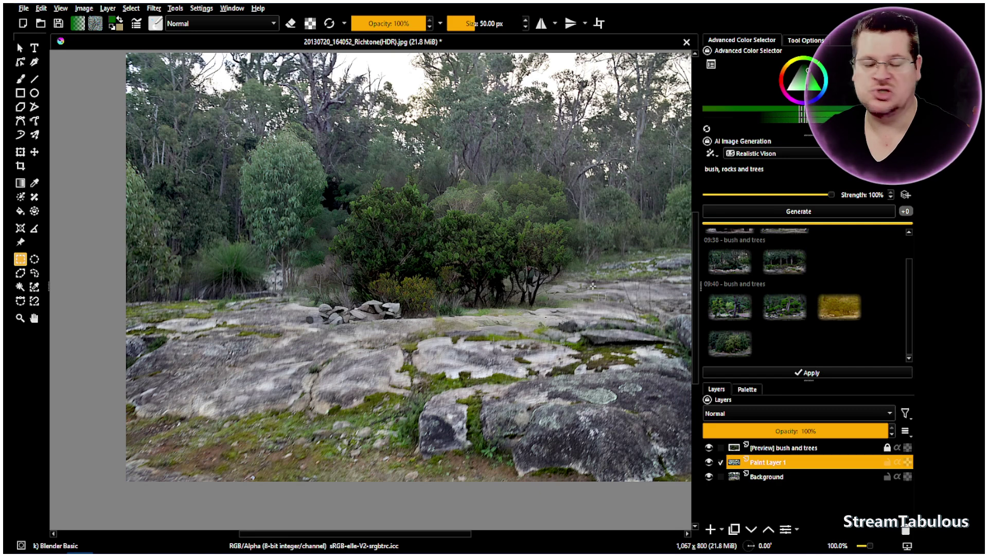
scroll(592, 242, down, 1)
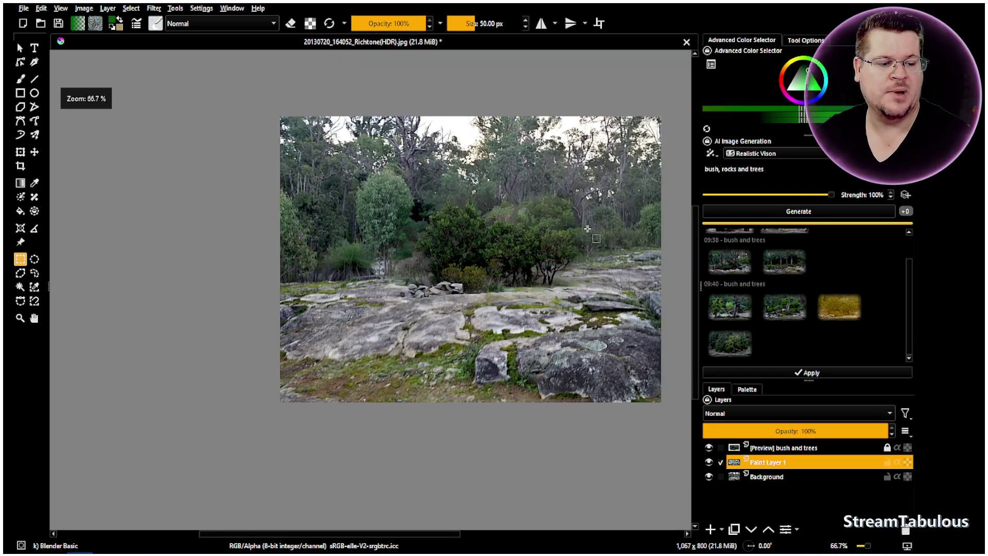
scroll(539, 155, up, 1)
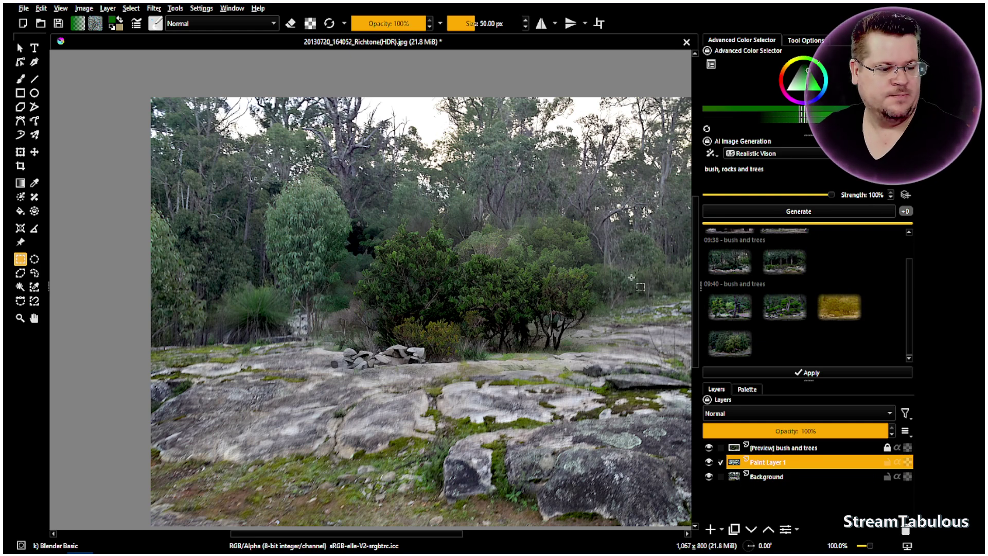
scroll(558, 321, down, 1)
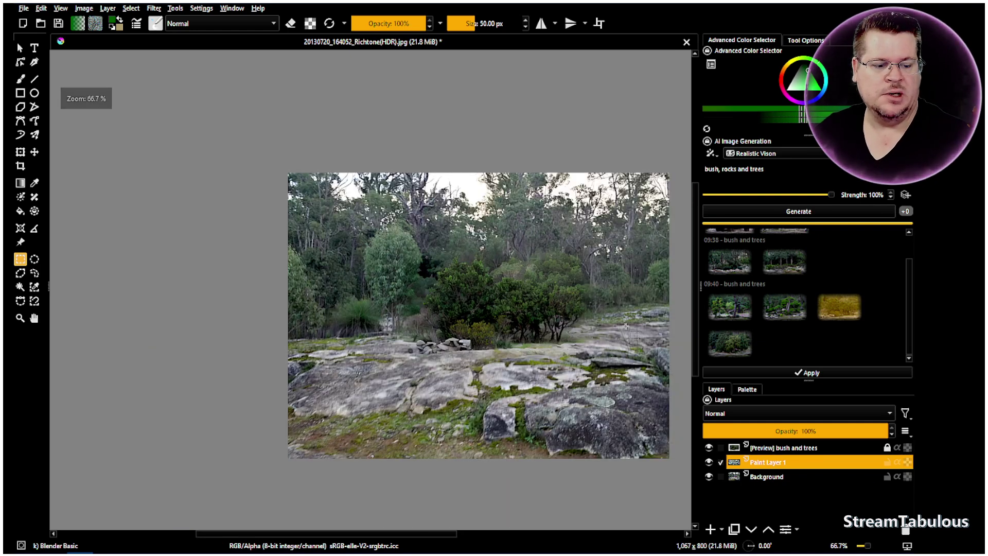
scroll(630, 324, up, 1)
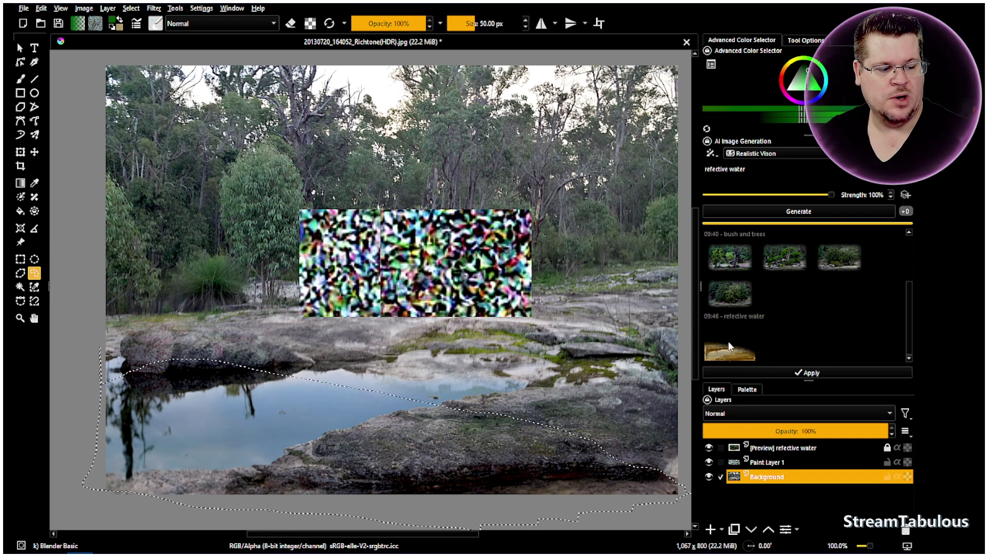
Step: Apply the third 09:40 "bush and trees" result as a generated layer above Paint Layer 1
click(839, 256)
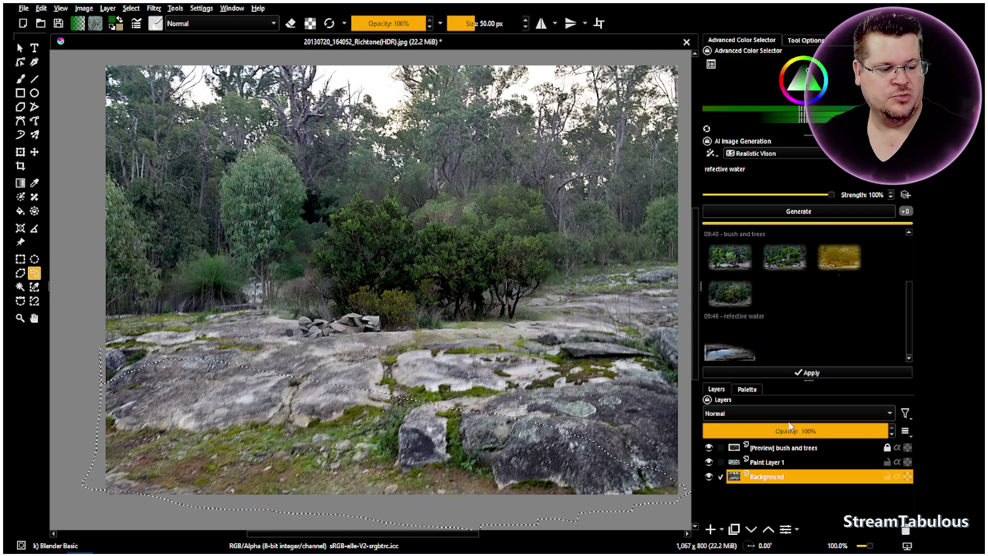
click(807, 372)
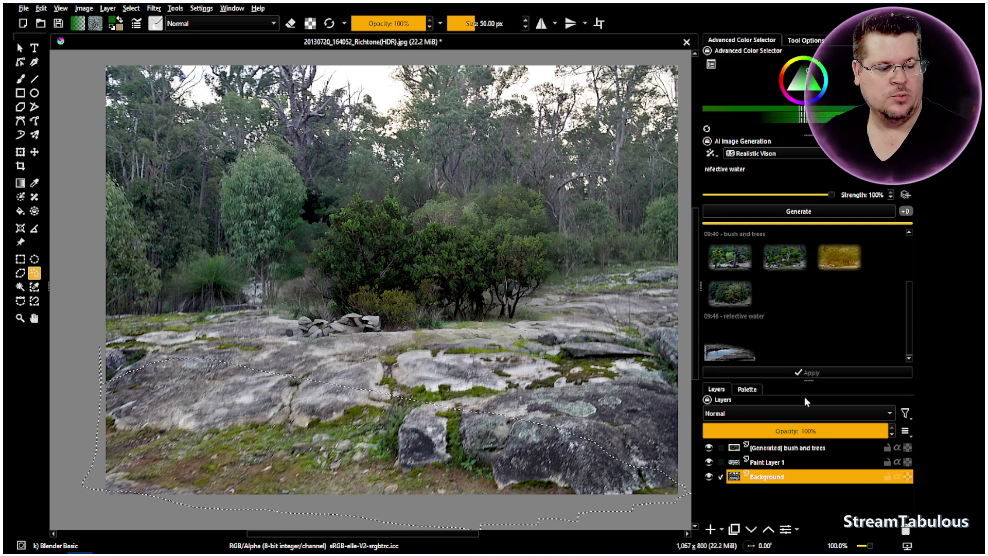
Step: Apply the "refective water" result as a generated layer above the bushes and clear the selection
click(737, 356)
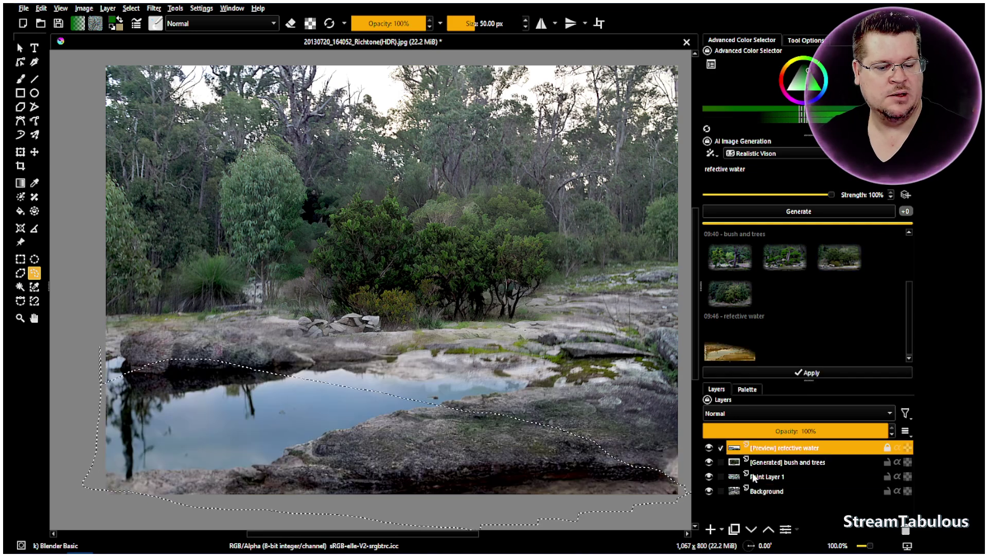
click(797, 373)
right_click(355, 269)
click(380, 295)
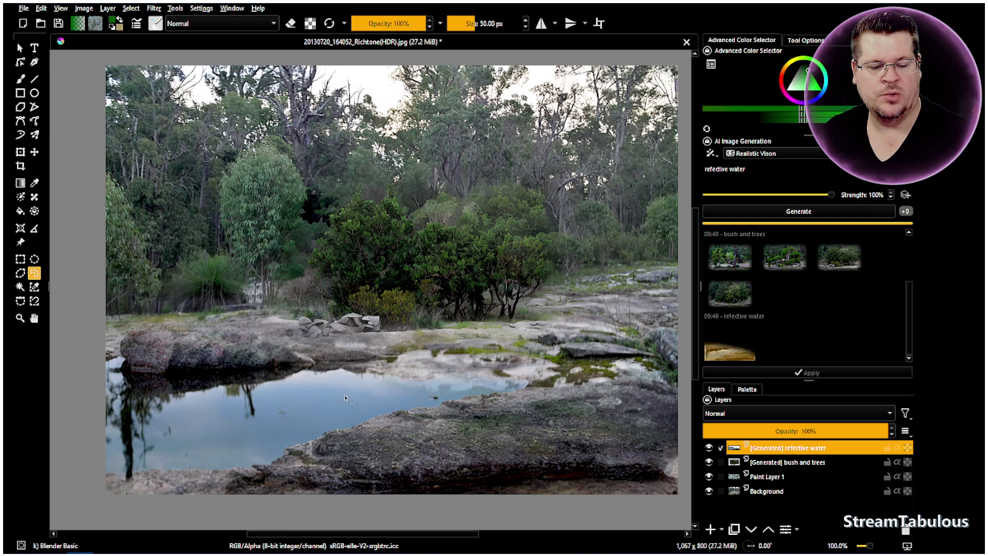
Step: Check the finished composite, and hide the generated water and bushes layers to view the static noise fill over the photo
scroll(540, 390, down, 1)
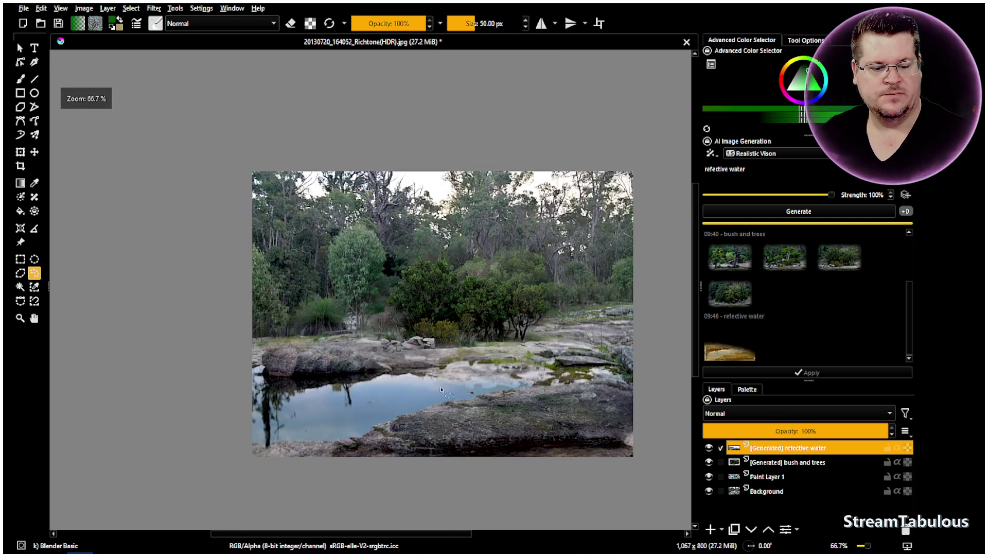
scroll(423, 389, up, 1)
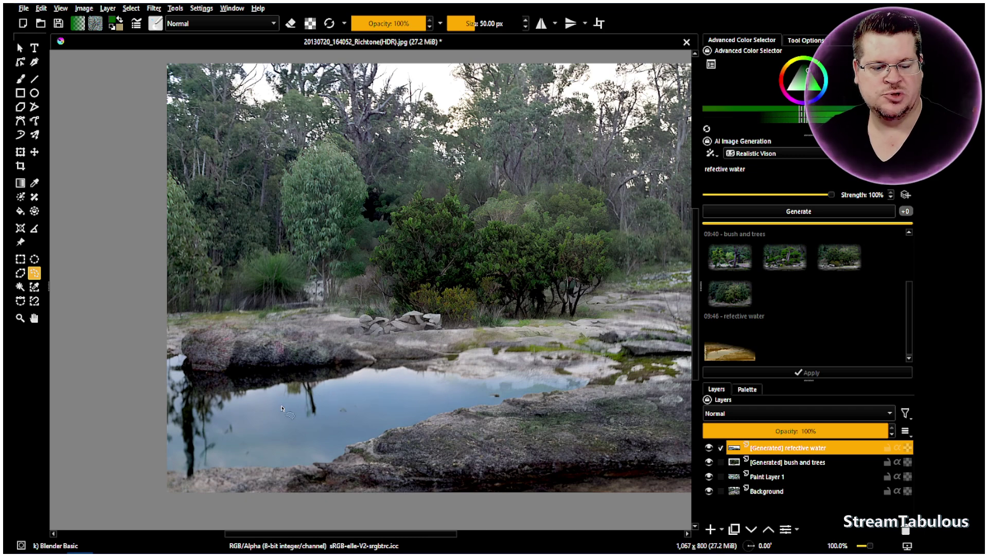
scroll(349, 401, down, 2)
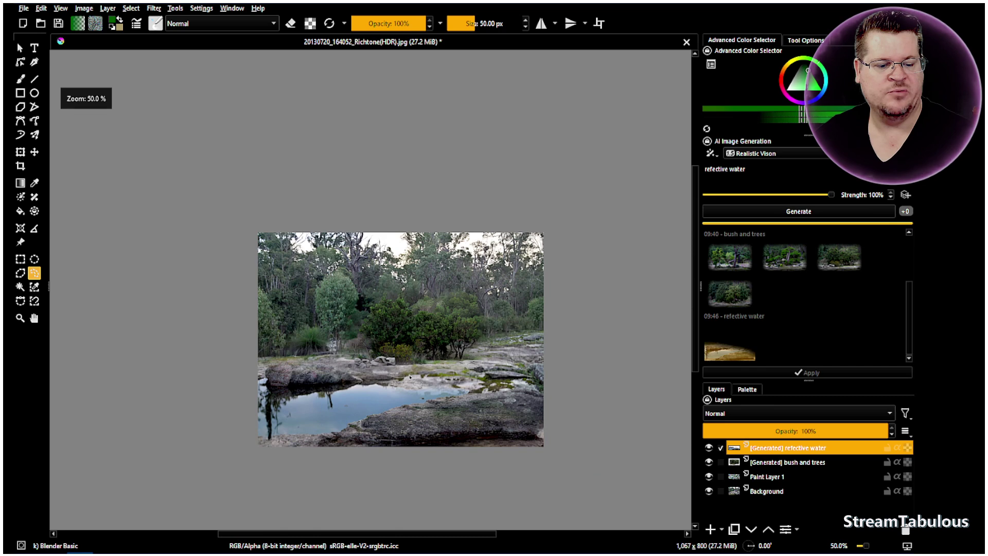
scroll(447, 377, up, 1)
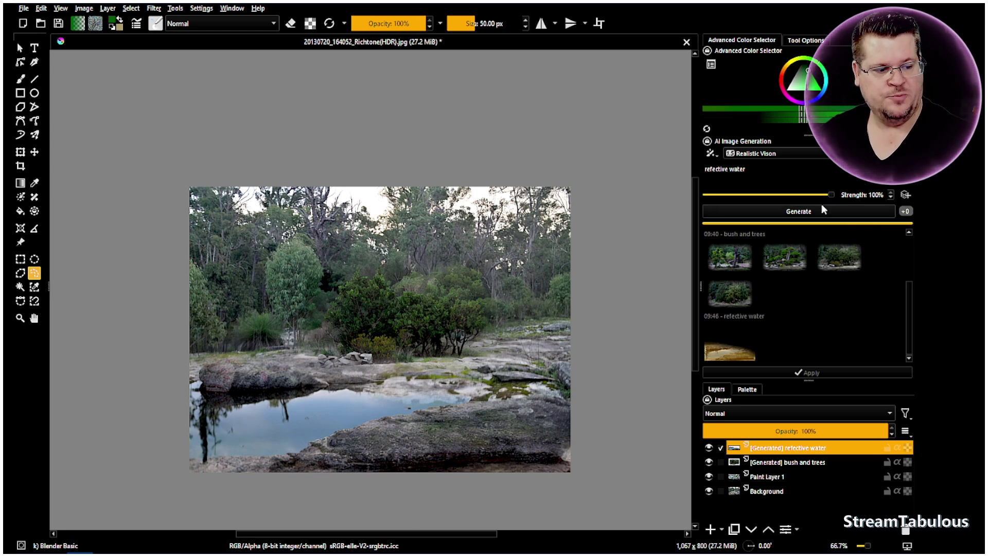
click(709, 447)
click(709, 461)
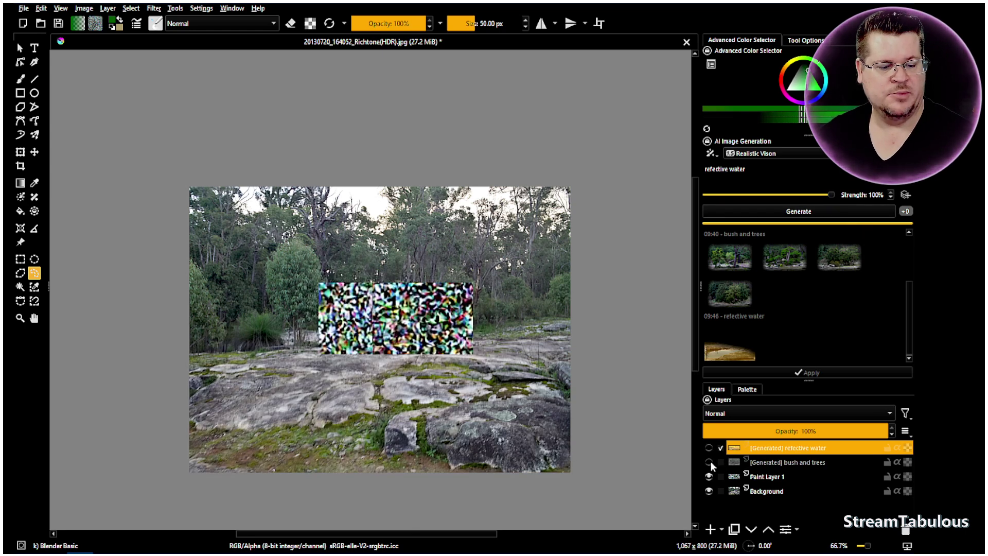
Step: Select Paint Layer 1 and turn the generated water and bushes layers back on to compare the result
click(747, 476)
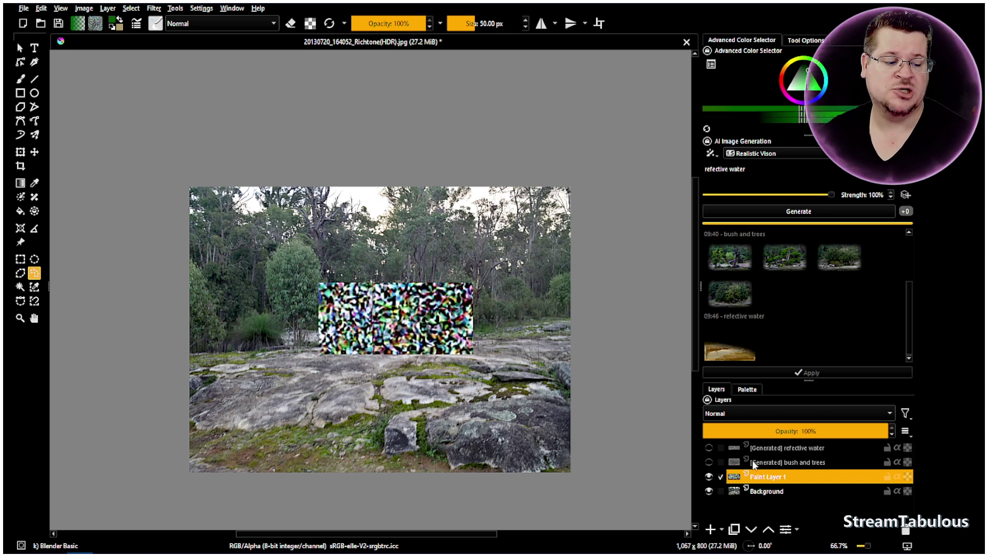
click(710, 449)
click(709, 461)
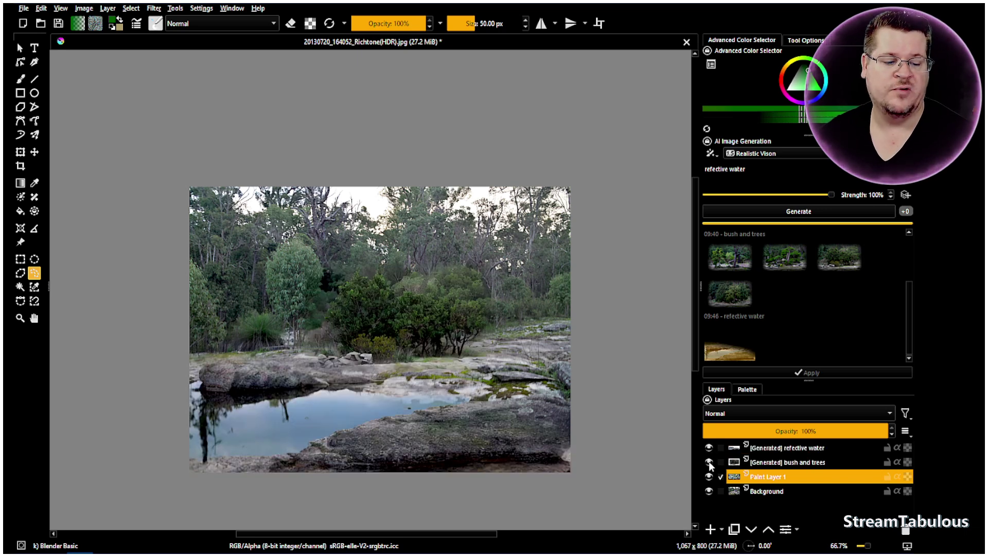